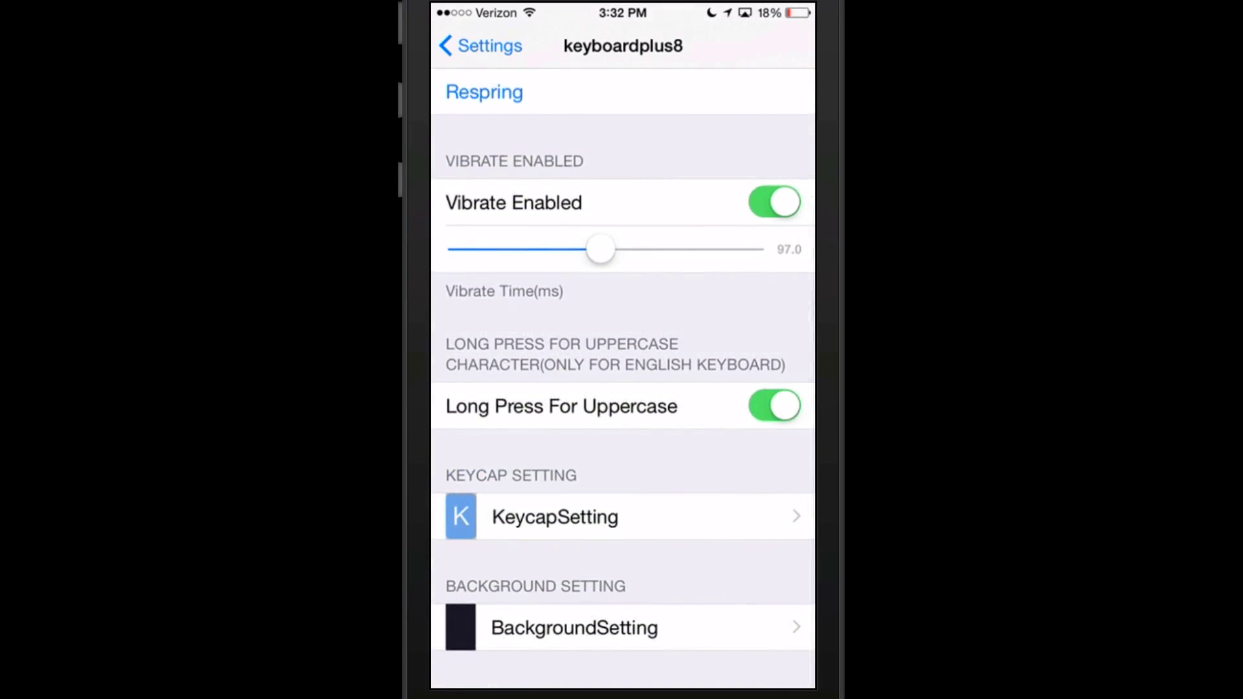
Glance at the KeyboardPlus8 KeycapSetting options, then open BackgroundSetting
{"action": "left_click", "coordinate": [622, 516]}
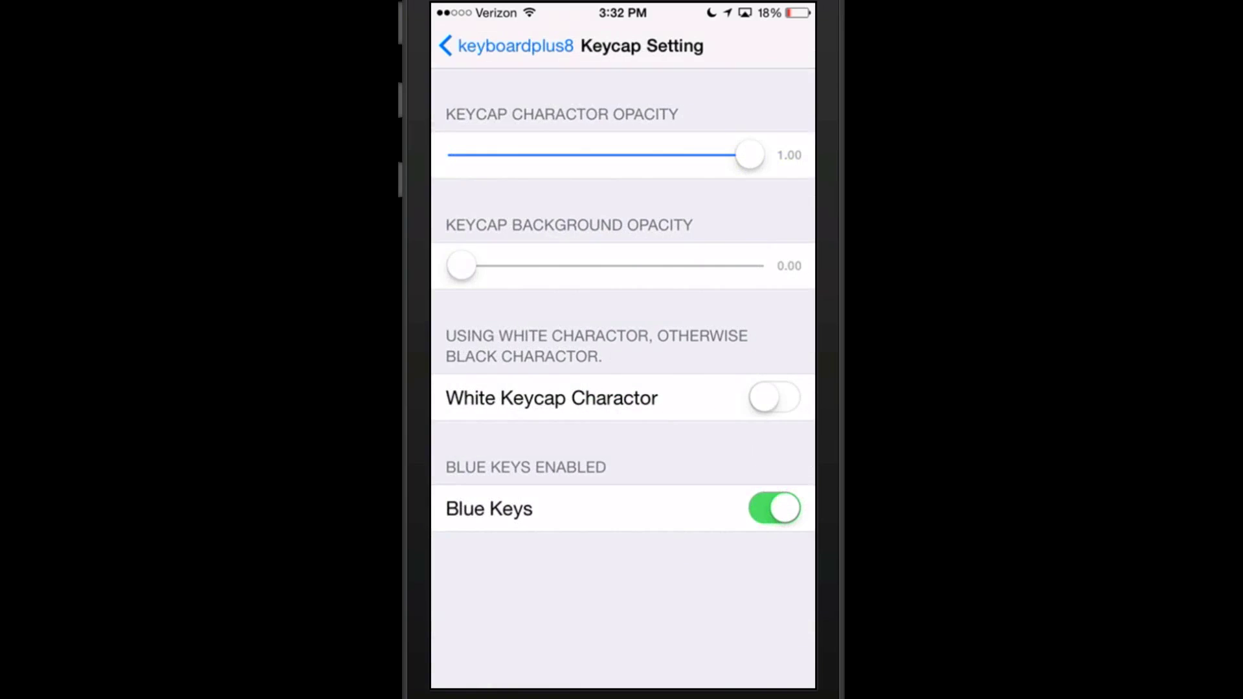
{"action": "left_click", "coordinate": [505, 46]}
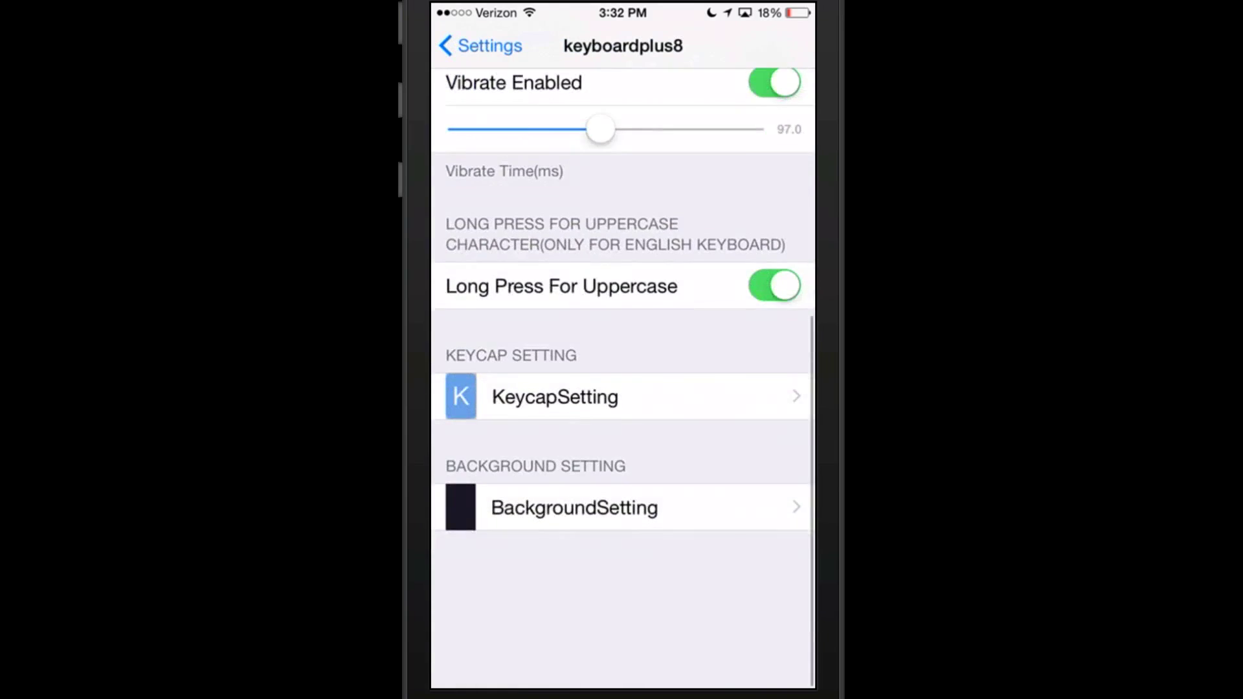
{"action": "left_click", "coordinate": [621, 625]}
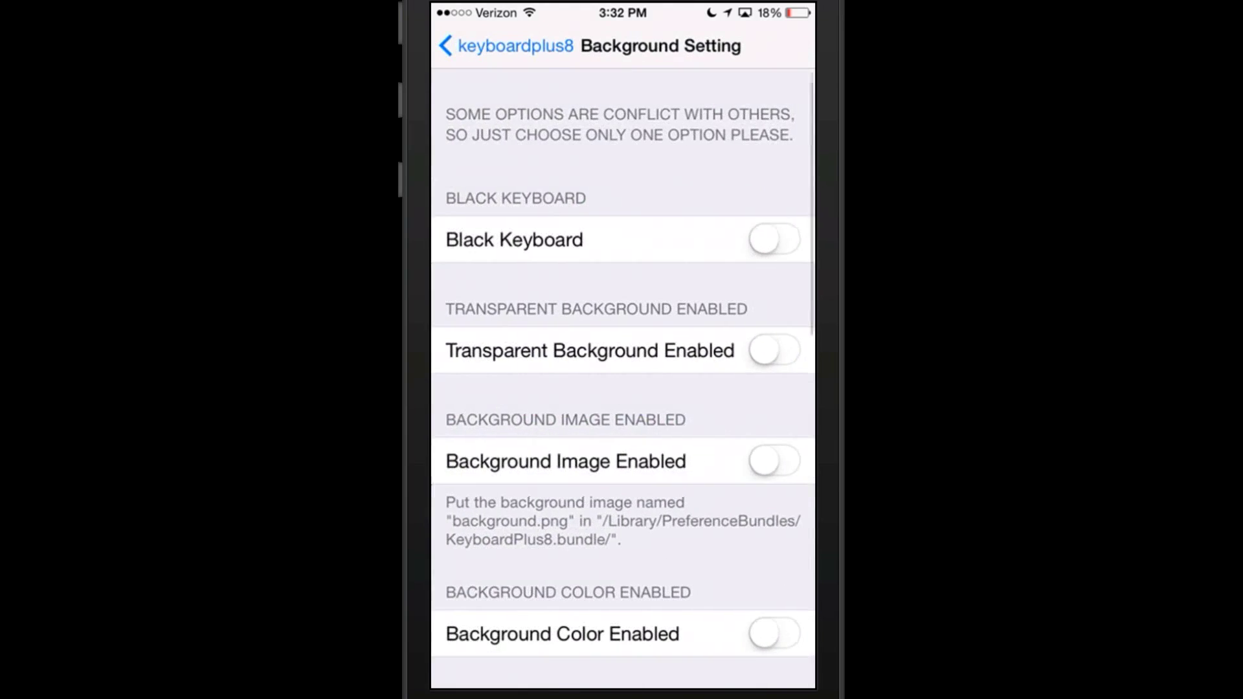
{"action": "scroll", "coordinate": [621, 389], "scroll_direction": "down", "scroll_amount": 3}
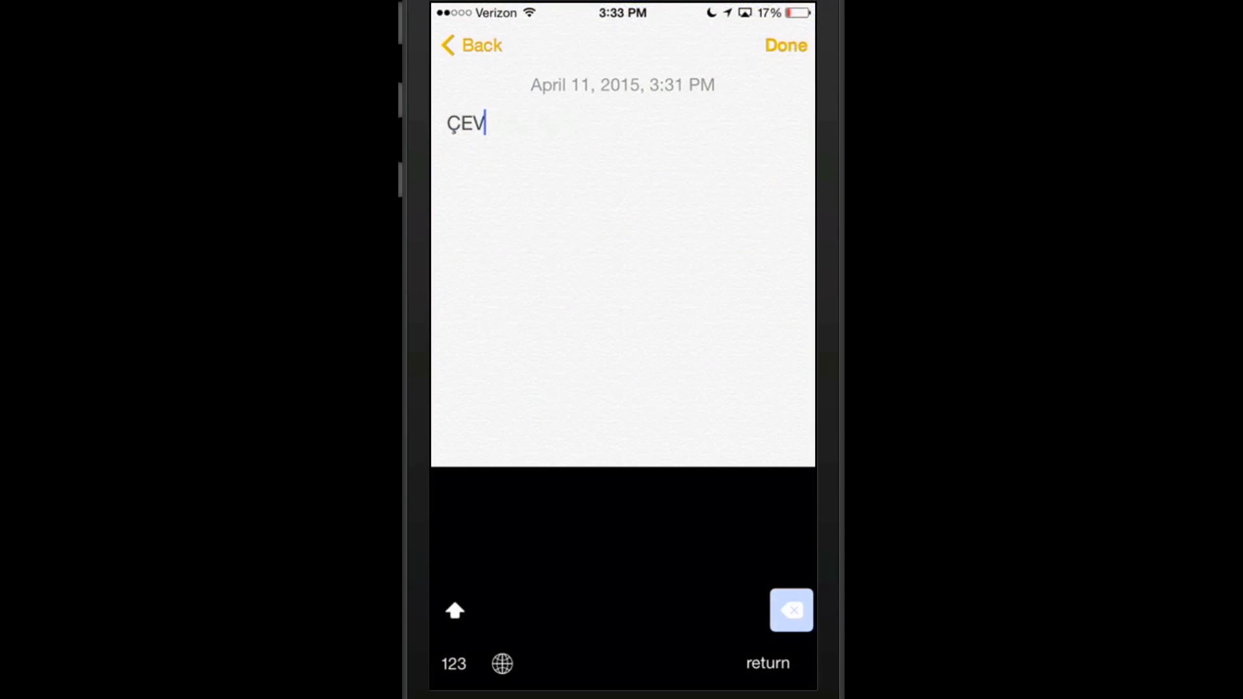
{"action": "type", "text": "FUR"}
{"action": "type", "text": "IDB"}
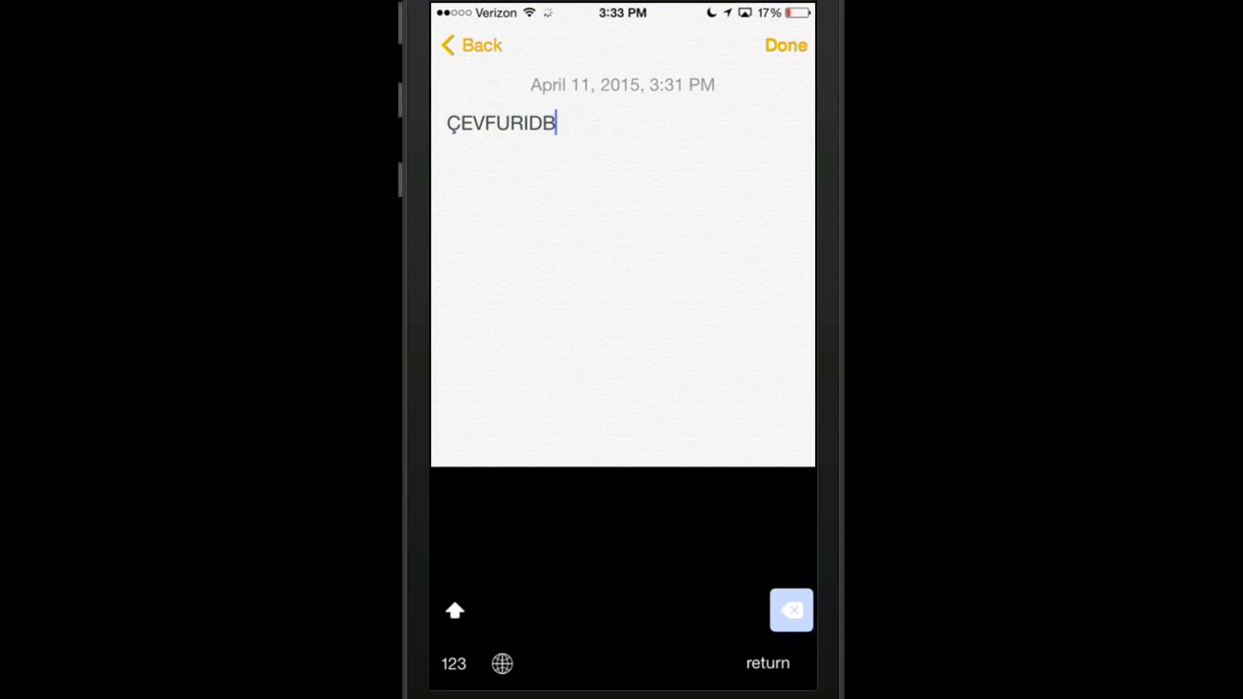
{"action": "type", "text": "bbnNnnhbb"}
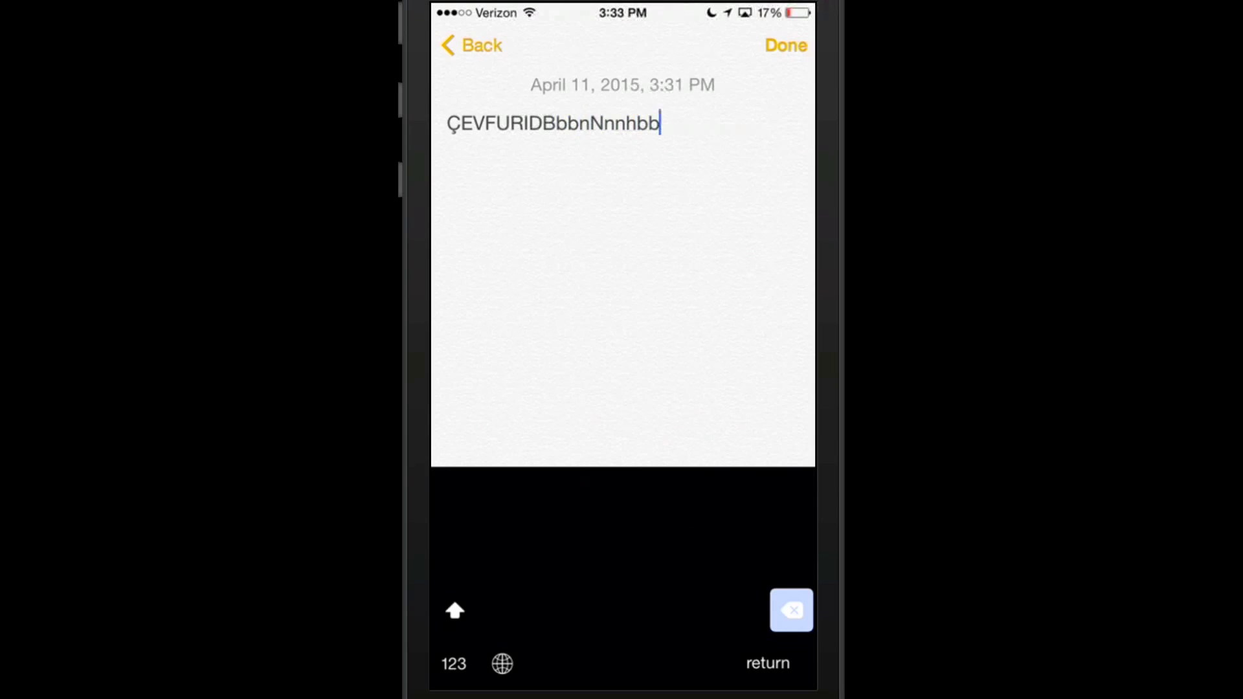
Bring up the text editing options in the 'ÇEVFURIDBbbnNnnhbb' test note
{"action": "left_click", "coordinate": [660, 123]}
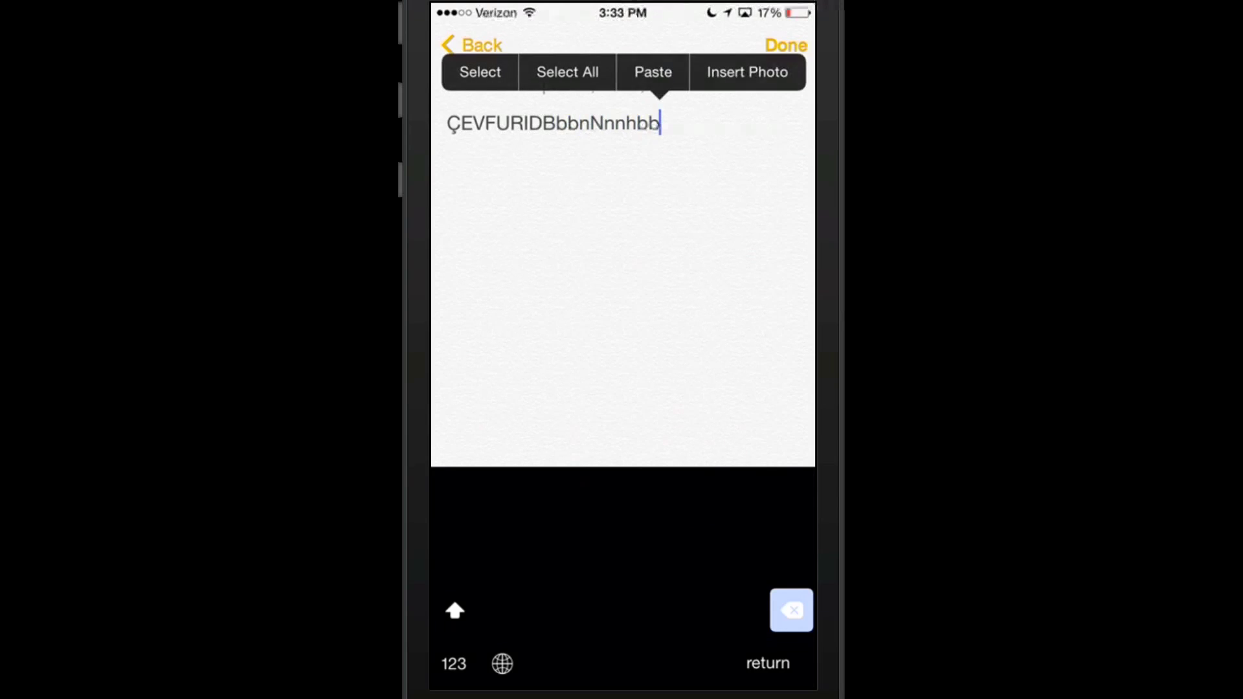
{"action": "left_click", "coordinate": [621, 291]}
{"action": "left_click", "coordinate": [661, 123]}
{"action": "left_click", "coordinate": [622, 292]}
Leave Notes and turn on Black Keyboard in KeyboardPlus8 BackgroundSetting
{"action": "left_click", "coordinate": [476, 45]}
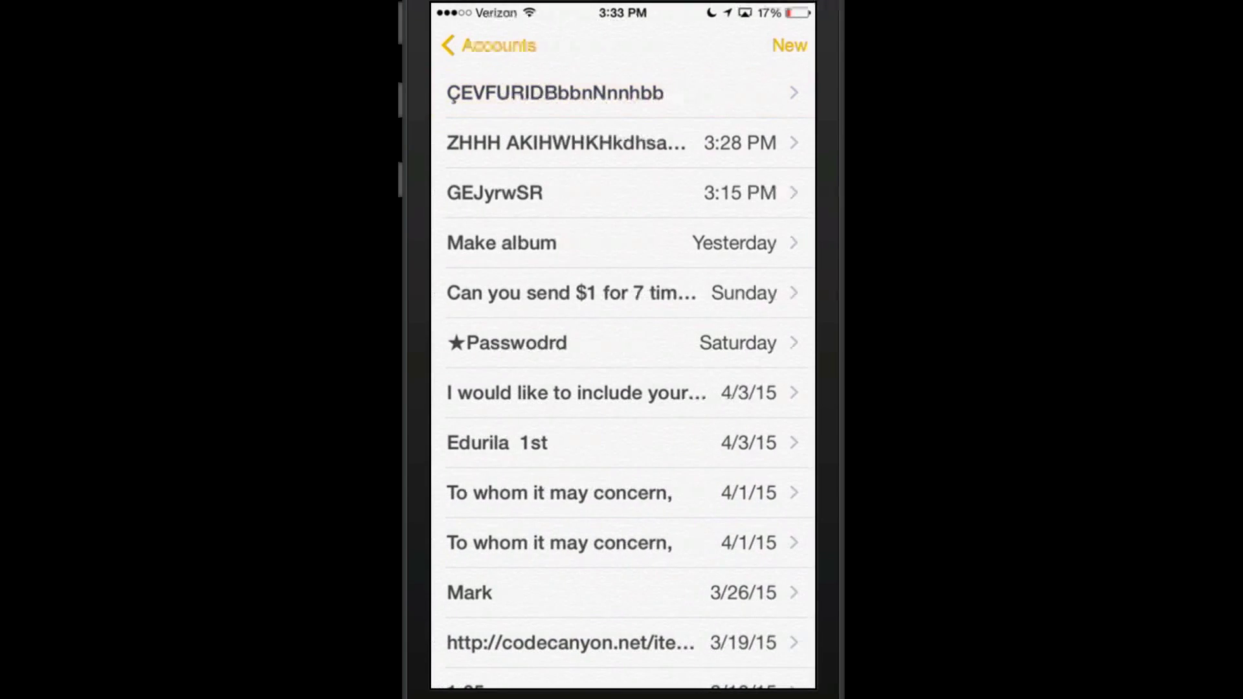
{"action": "left_click", "coordinate": [789, 44]}
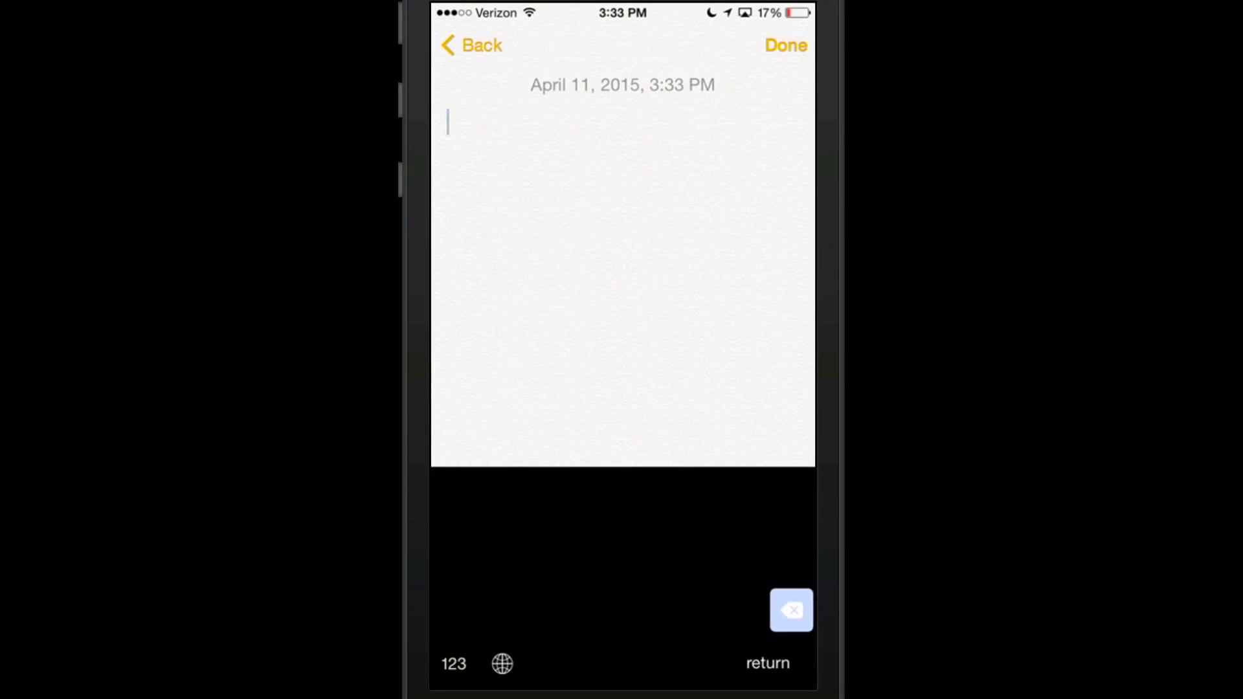
{"action": "key", "text": "super"}
{"action": "left_click", "coordinate": [476, 329]}
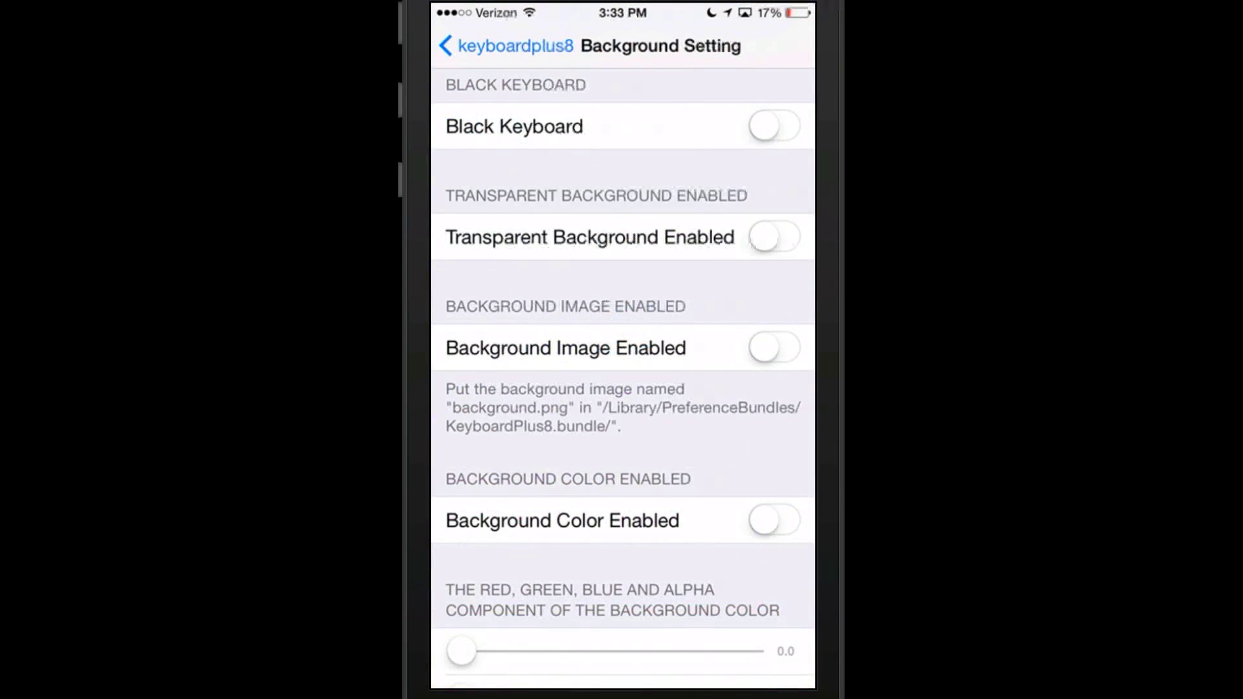
{"action": "scroll", "coordinate": [622, 389], "scroll_direction": "up", "scroll_amount": 3}
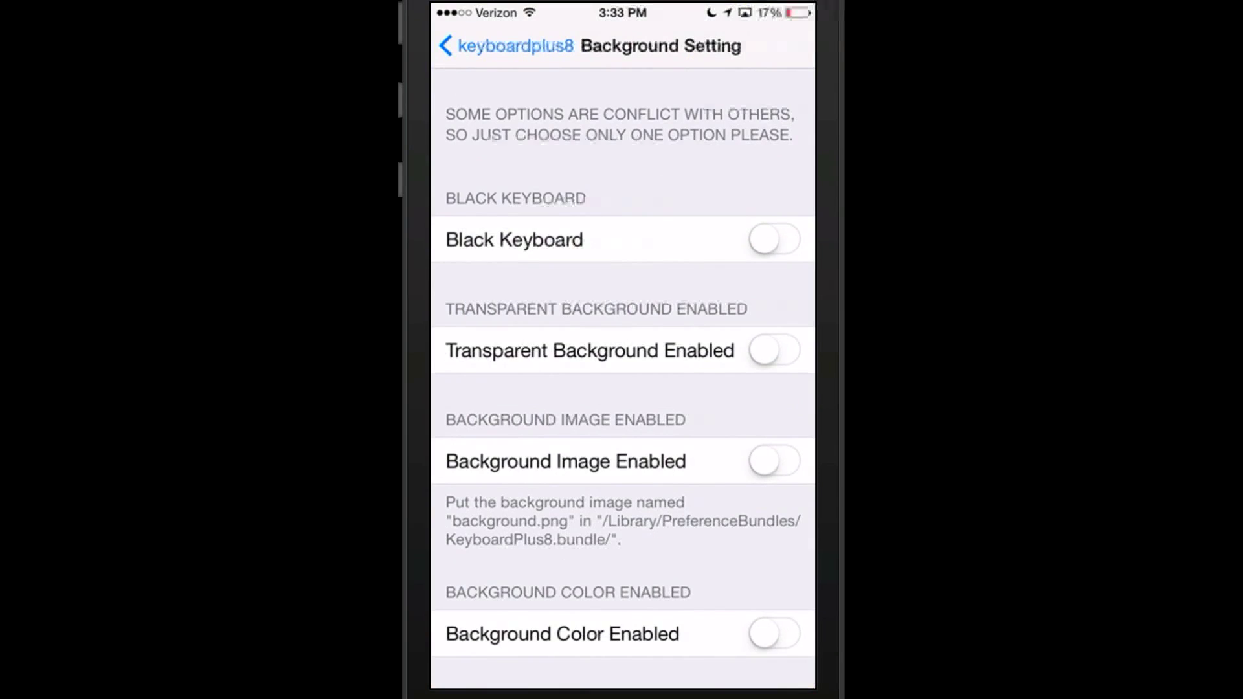
{"action": "left_click", "coordinate": [773, 239]}
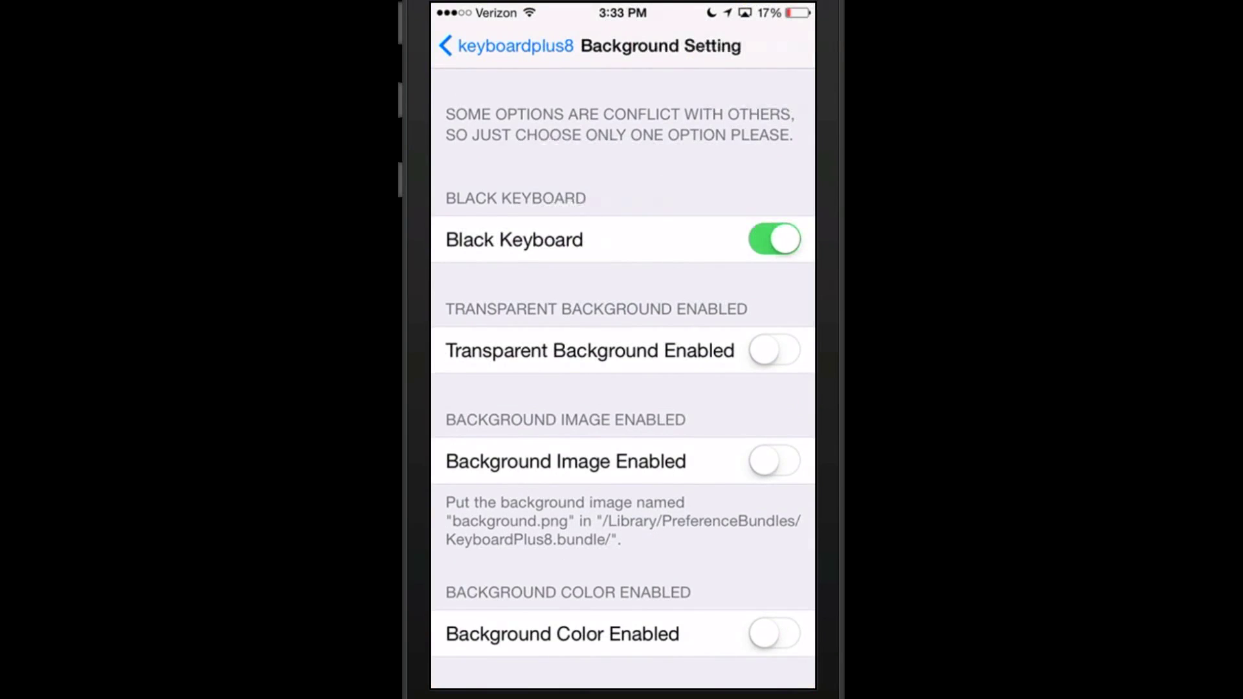
{"action": "scroll", "coordinate": [622, 389], "scroll_direction": "down", "scroll_amount": 10}
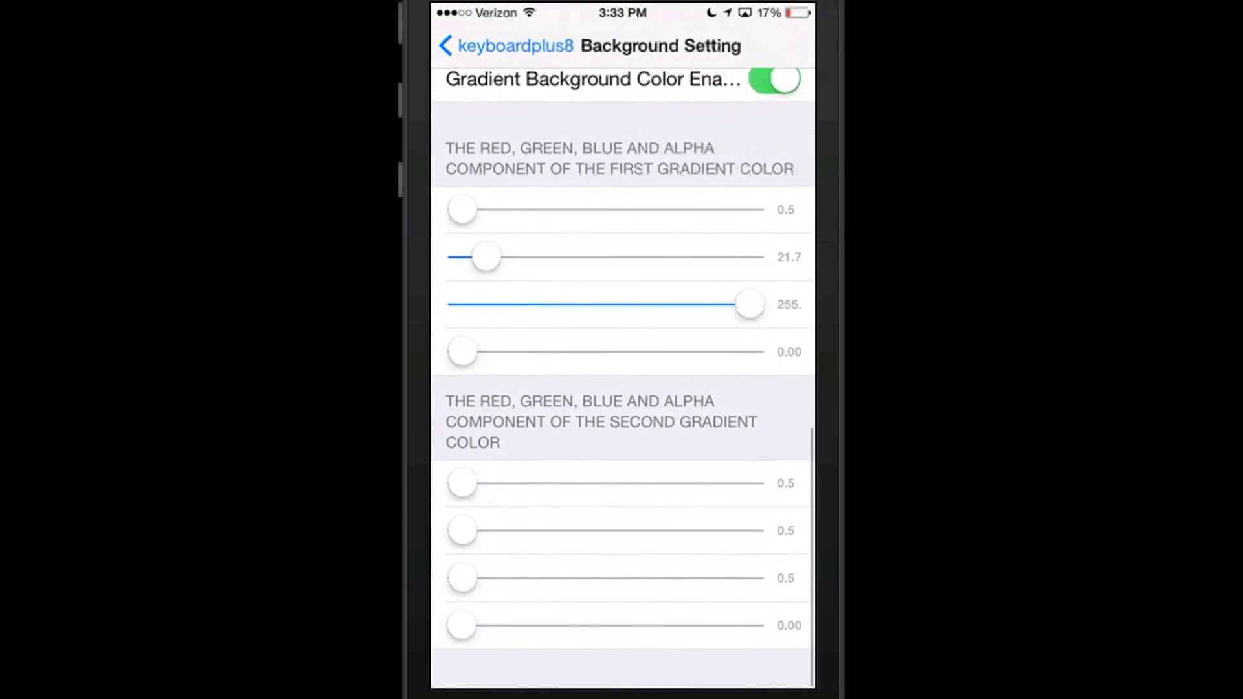
Set KeyboardPlus8 keycaps to white characters, no blue keys, 0.54 opacity, then go home
{"action": "left_click", "coordinate": [476, 45]}
{"action": "scroll", "coordinate": [622, 389], "scroll_direction": "down", "scroll_amount": 2}
{"action": "left_click", "coordinate": [622, 515]}
{"action": "left_click", "coordinate": [775, 398]}
{"action": "left_click", "coordinate": [774, 509]}
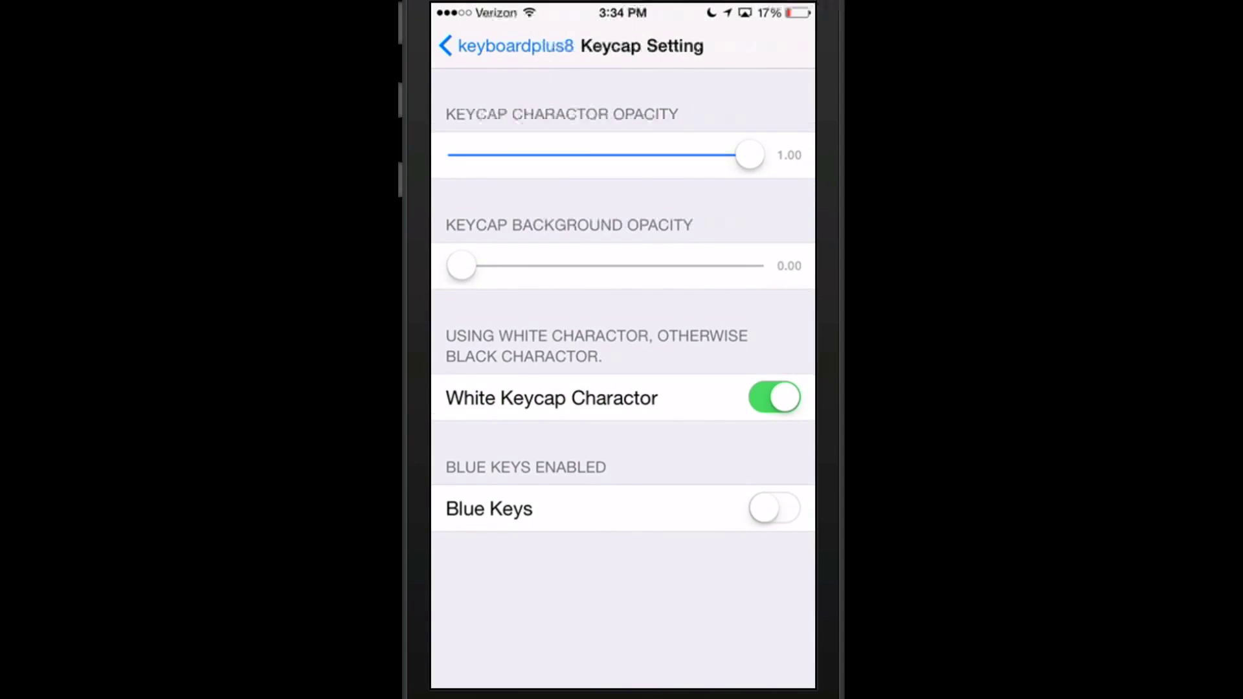
{"action": "mouse_move", "coordinate": [462, 266]}
{"action": "left_mouse_down"}
{"action": "mouse_move", "coordinate": [623, 267]}
{"action": "mouse_move", "coordinate": [462, 266]}
{"action": "left_mouse_up"}
{"action": "left_click_drag", "start_coordinate": [750, 156], "coordinate": [616, 155]}
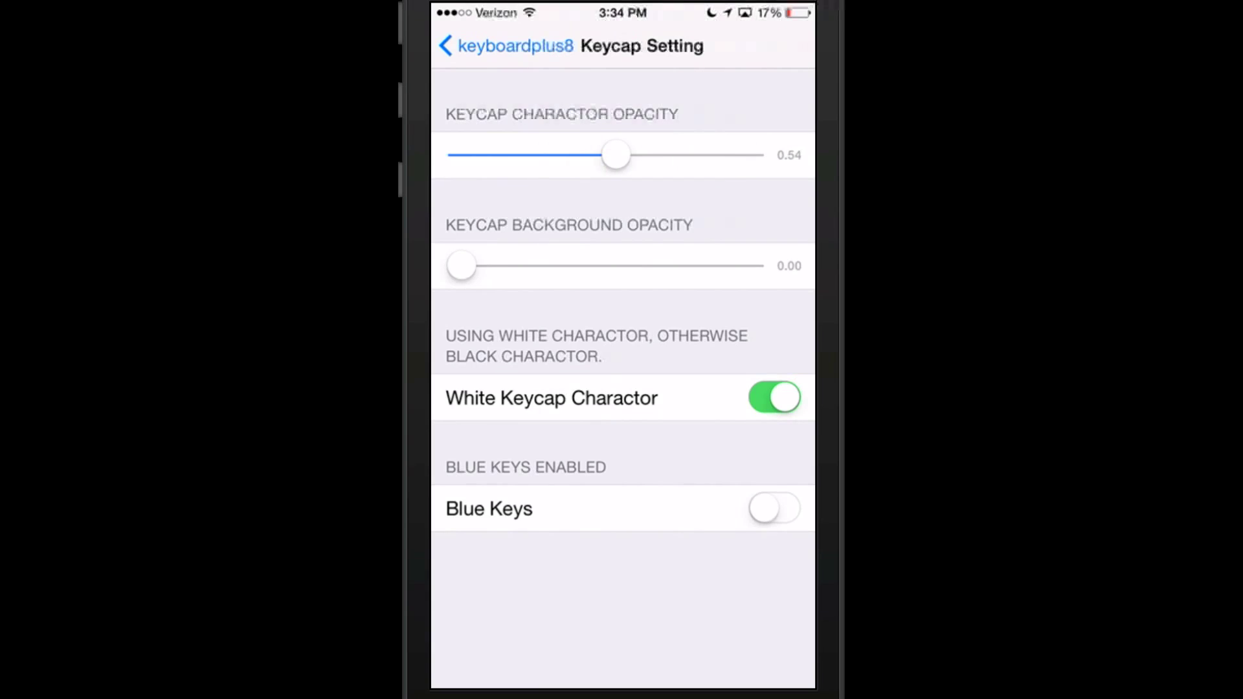
{"action": "key", "text": "super"}
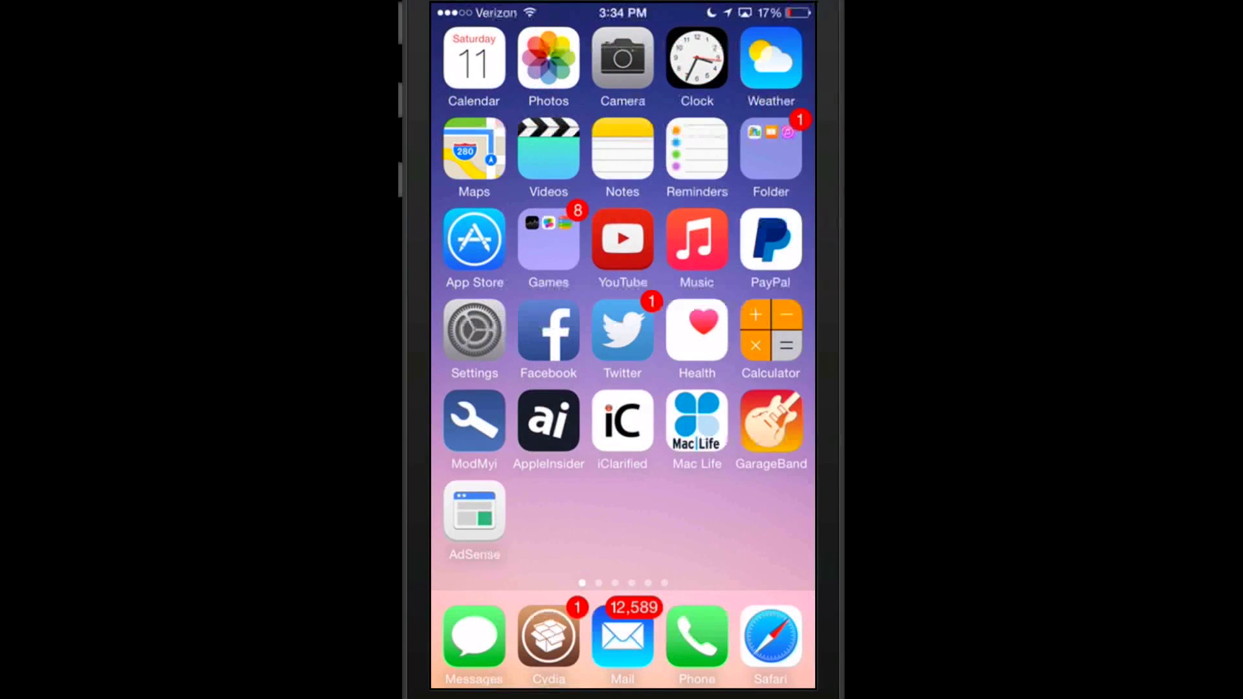
Find the Return tweak among Cydia's installed packages and view its details
{"action": "left_click", "coordinate": [549, 636]}
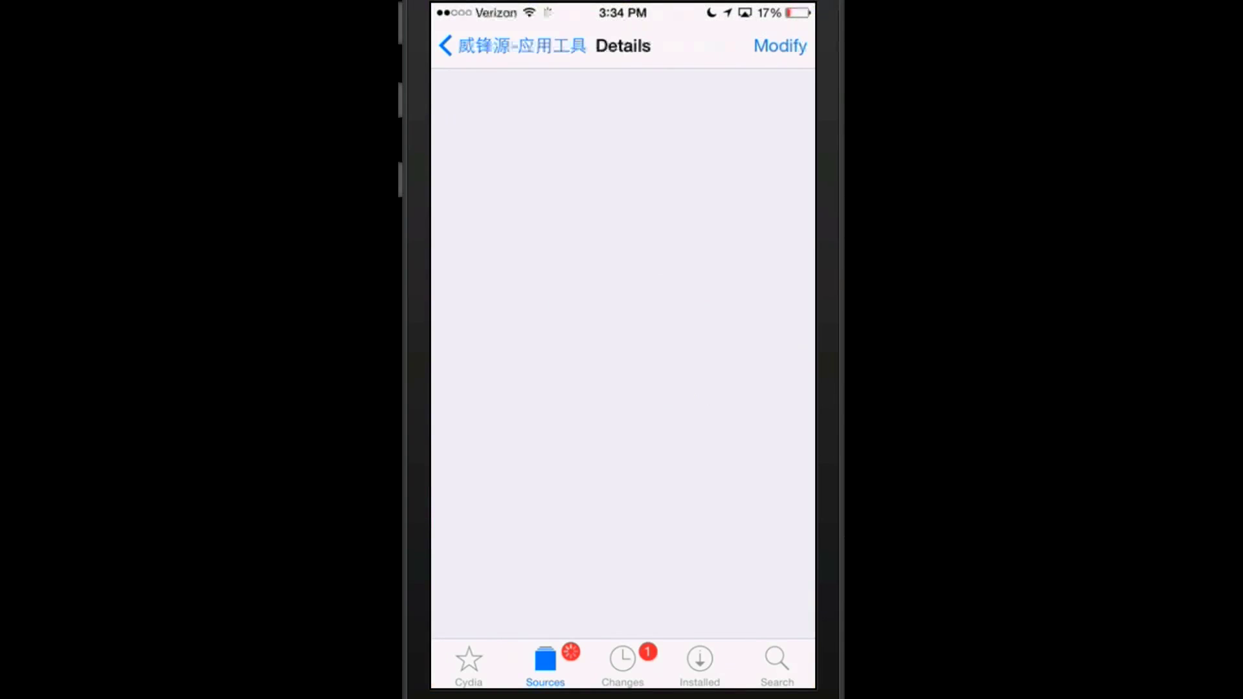
{"action": "left_click", "coordinate": [700, 658]}
{"action": "scroll", "coordinate": [622, 350], "scroll_direction": "down", "scroll_amount": 5}
{"action": "scroll", "coordinate": [622, 349], "scroll_direction": "down", "scroll_amount": 5}
{"action": "scroll", "coordinate": [621, 350], "scroll_direction": "down", "scroll_amount": 5}
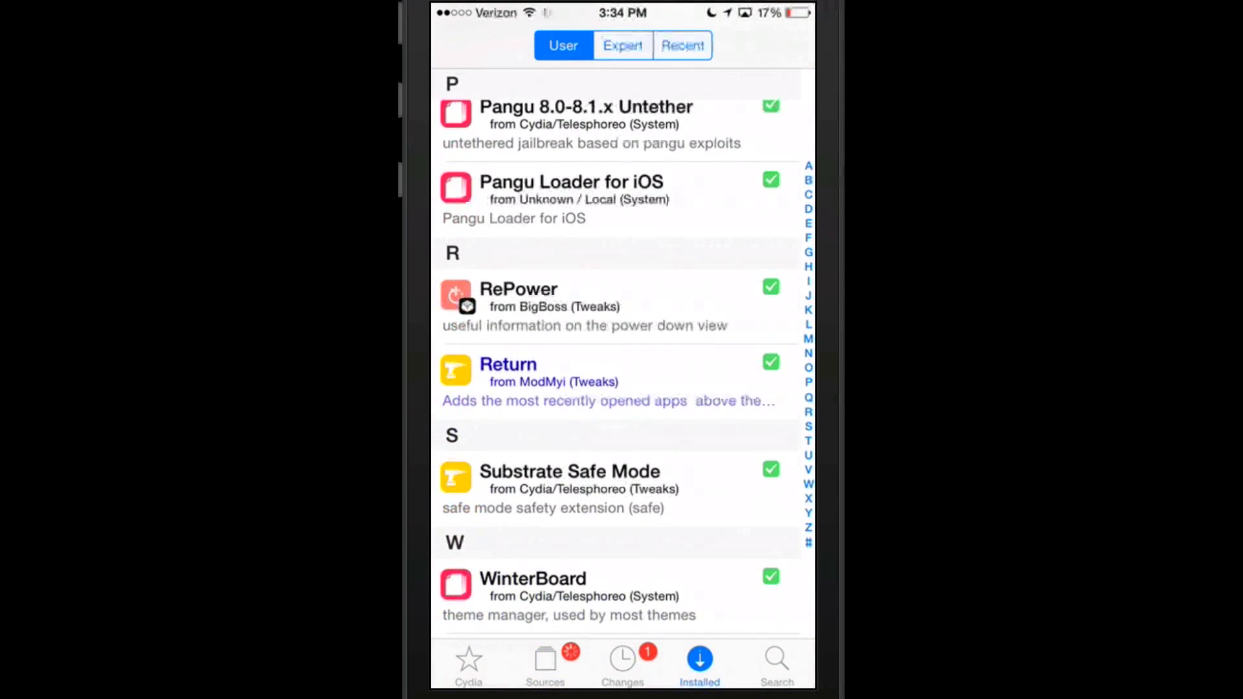
{"action": "left_click", "coordinate": [621, 374]}
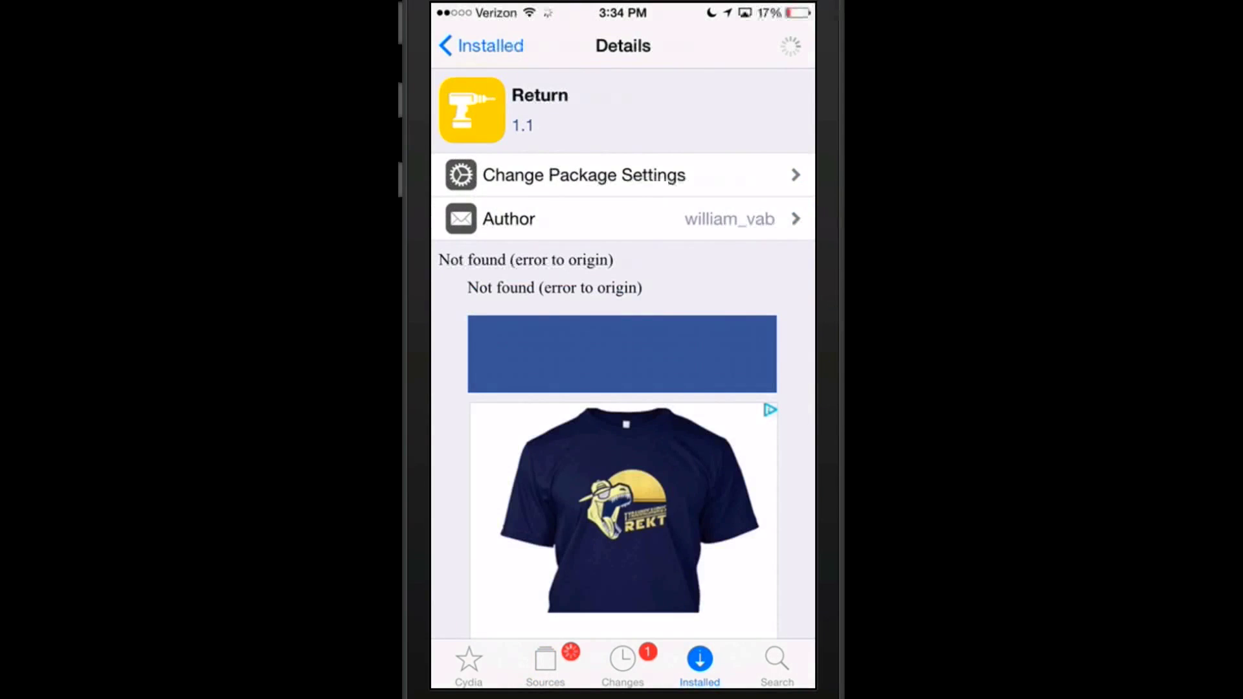
{"action": "scroll", "coordinate": [622, 389], "scroll_direction": "down", "scroll_amount": 5}
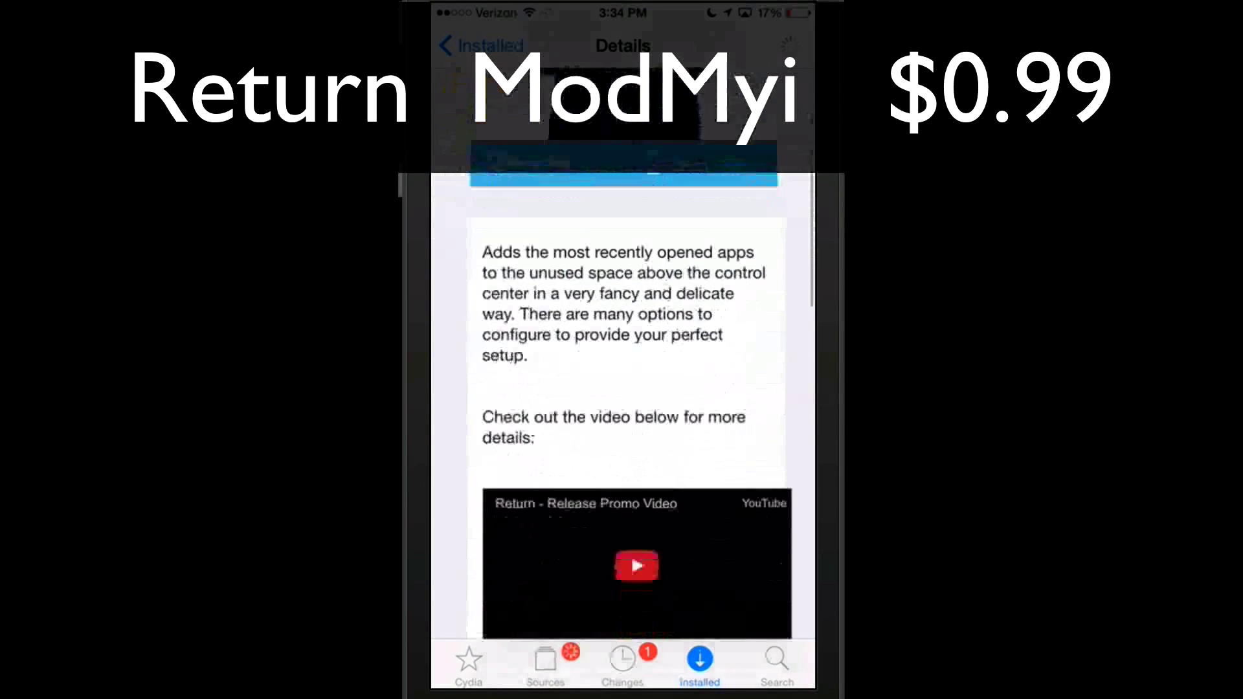
{"action": "scroll", "coordinate": [622, 389], "scroll_direction": "down", "scroll_amount": 1}
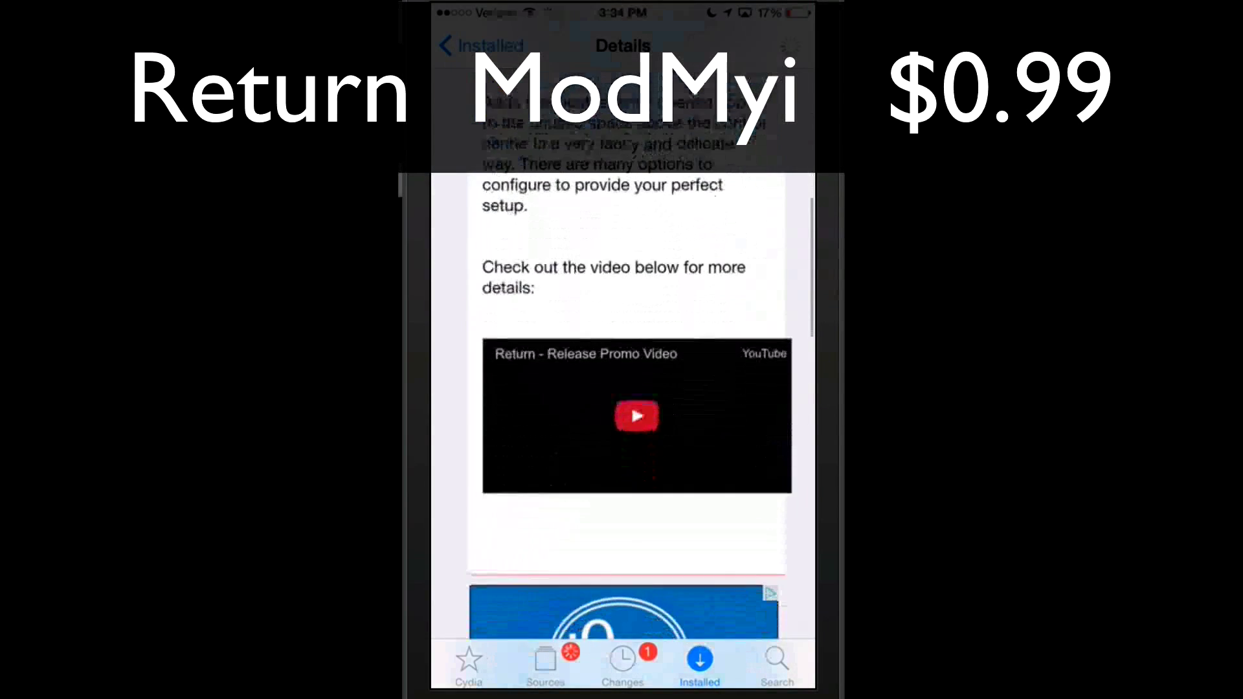
{"action": "scroll", "coordinate": [621, 388], "scroll_direction": "up", "scroll_amount": 6}
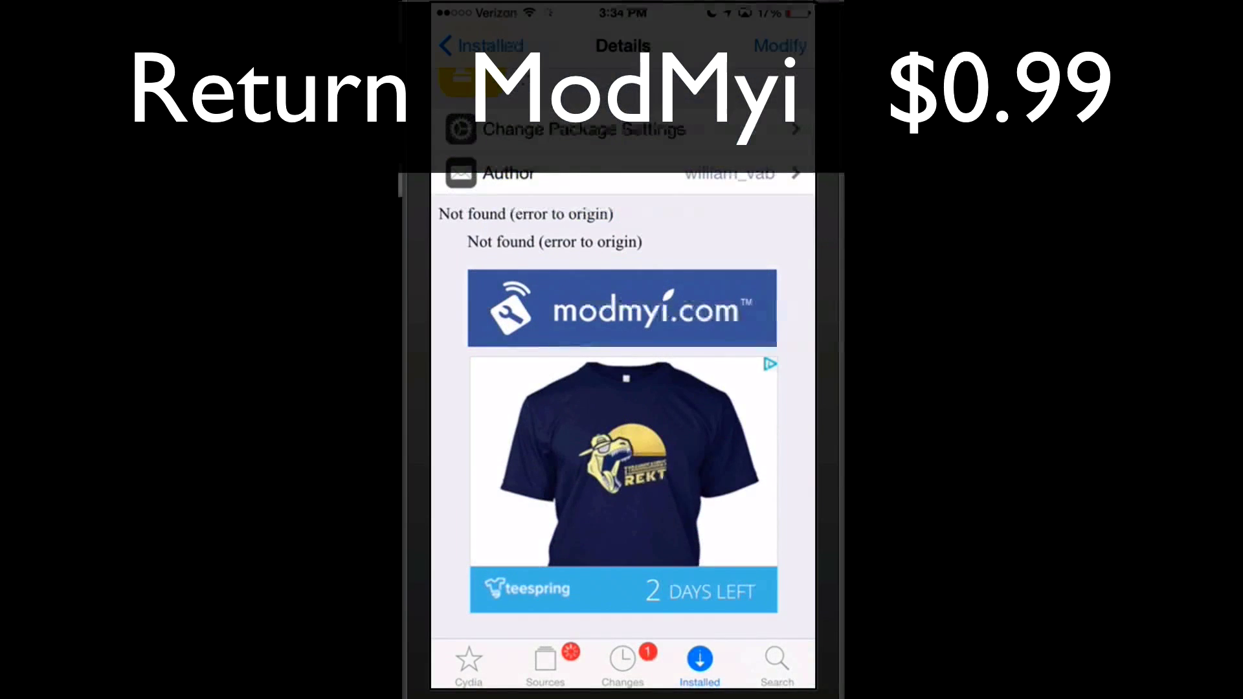
{"action": "scroll", "coordinate": [621, 389], "scroll_direction": "down", "scroll_amount": 5}
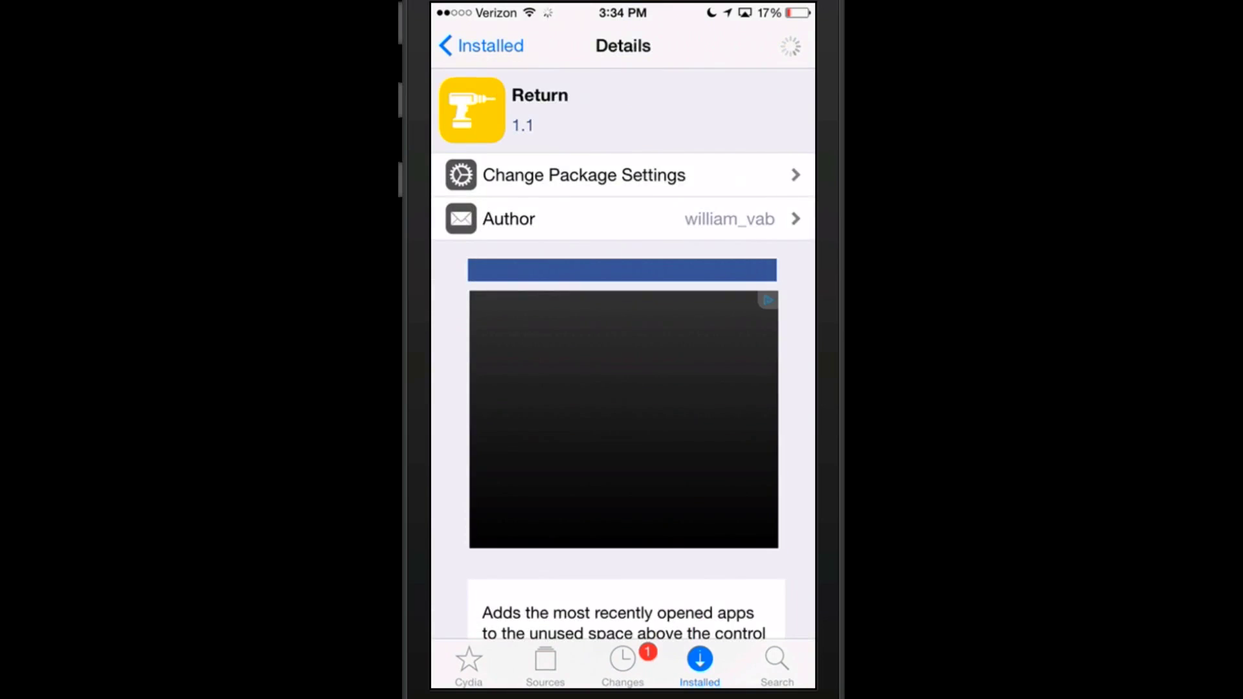
{"action": "scroll", "coordinate": [622, 389], "scroll_direction": "down", "scroll_amount": 5}
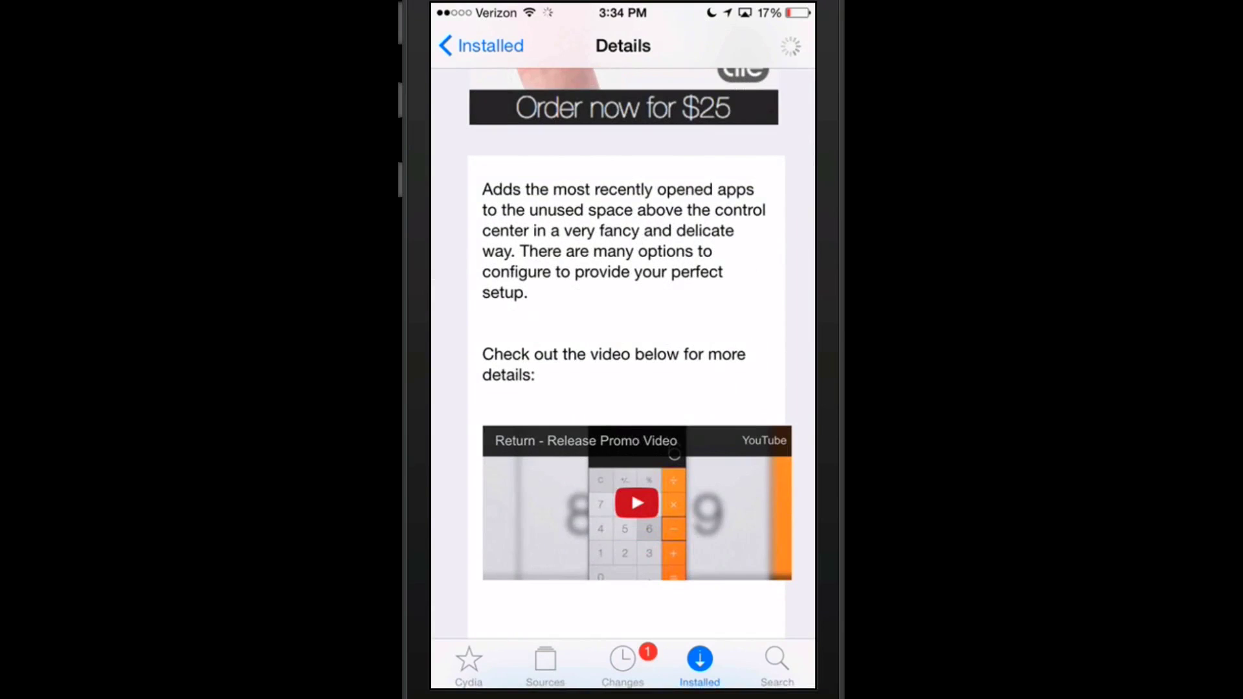
{"action": "scroll", "coordinate": [622, 388], "scroll_direction": "up", "scroll_amount": 2}
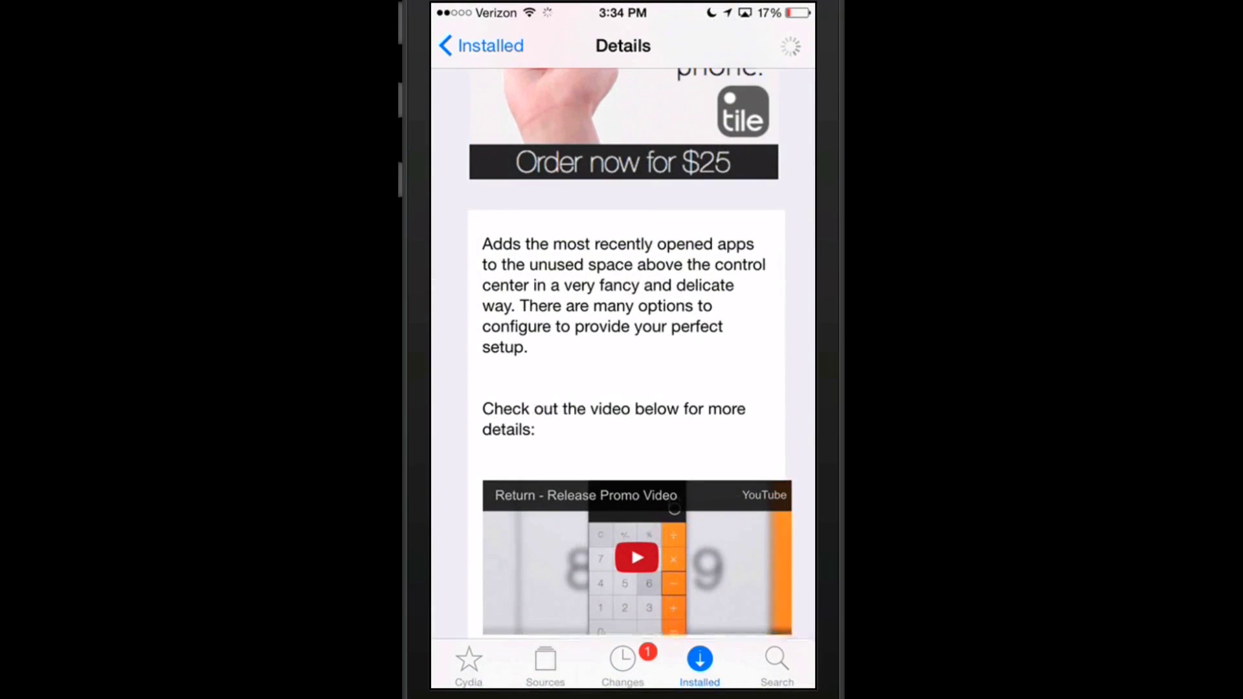
{"action": "scroll", "coordinate": [622, 388], "scroll_direction": "down", "scroll_amount": 5}
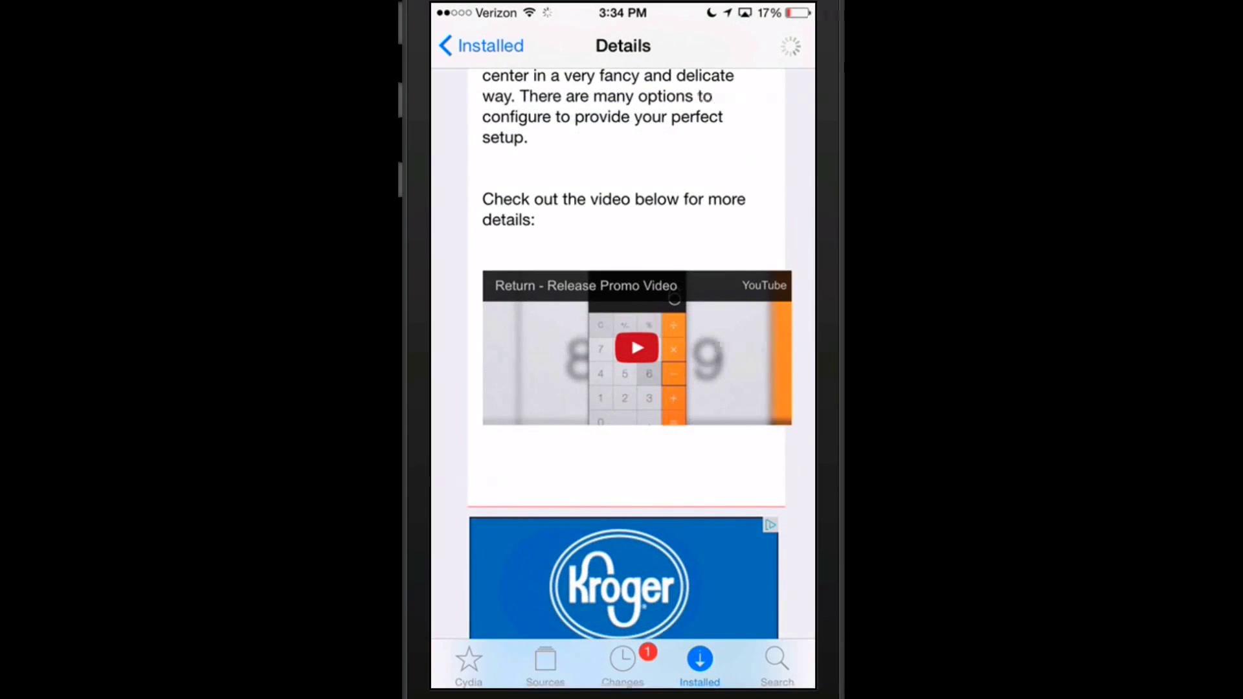
{"action": "scroll", "coordinate": [622, 388], "scroll_direction": "up", "scroll_amount": 5}
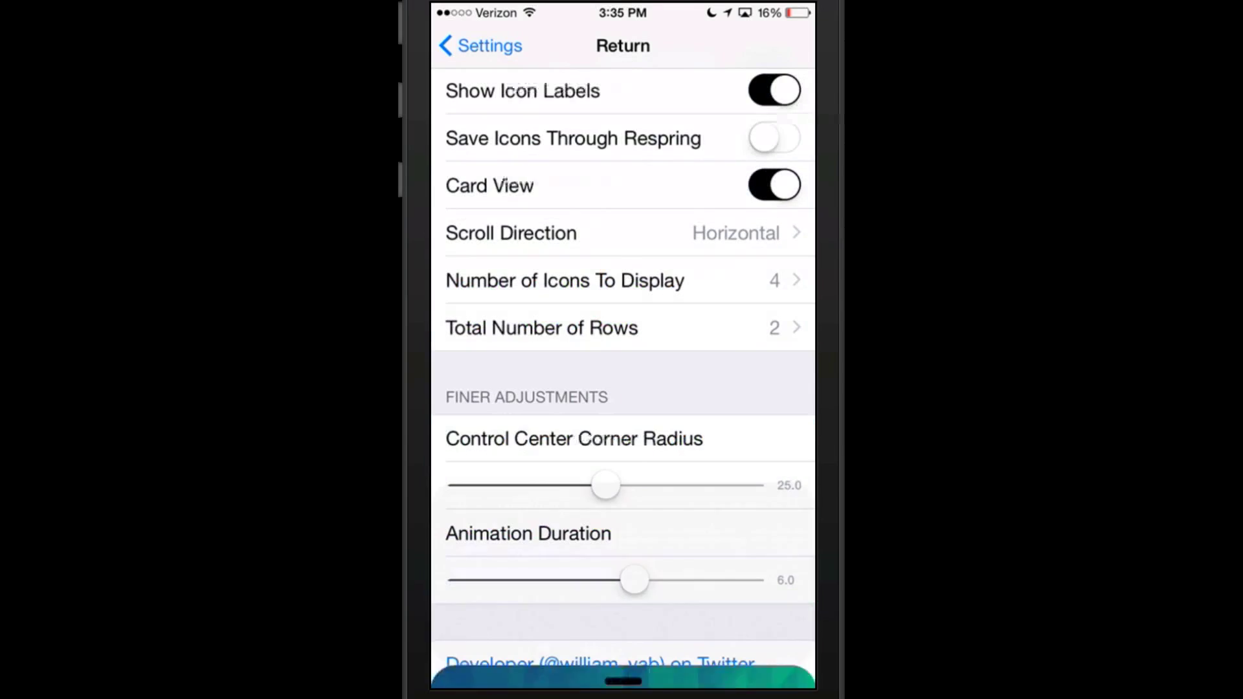
{"action": "scroll", "coordinate": [622, 350], "scroll_direction": "up", "scroll_amount": 5}
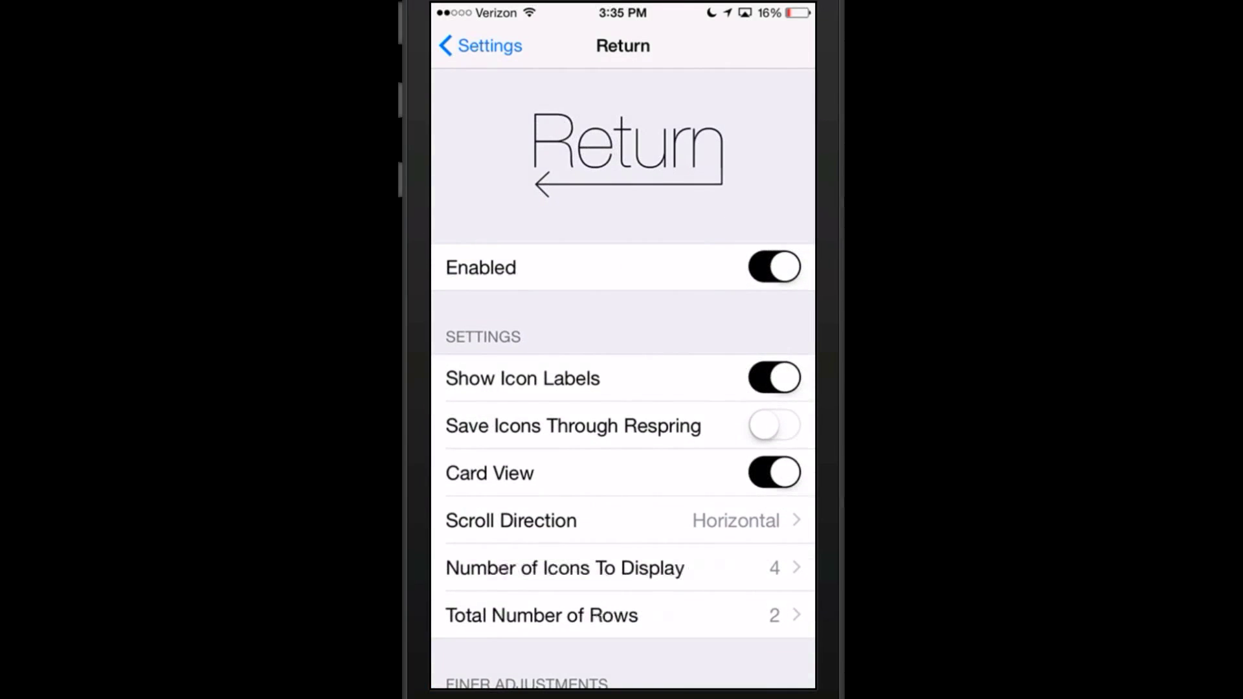
{"action": "scroll", "coordinate": [622, 389], "scroll_direction": "down", "scroll_amount": 4}
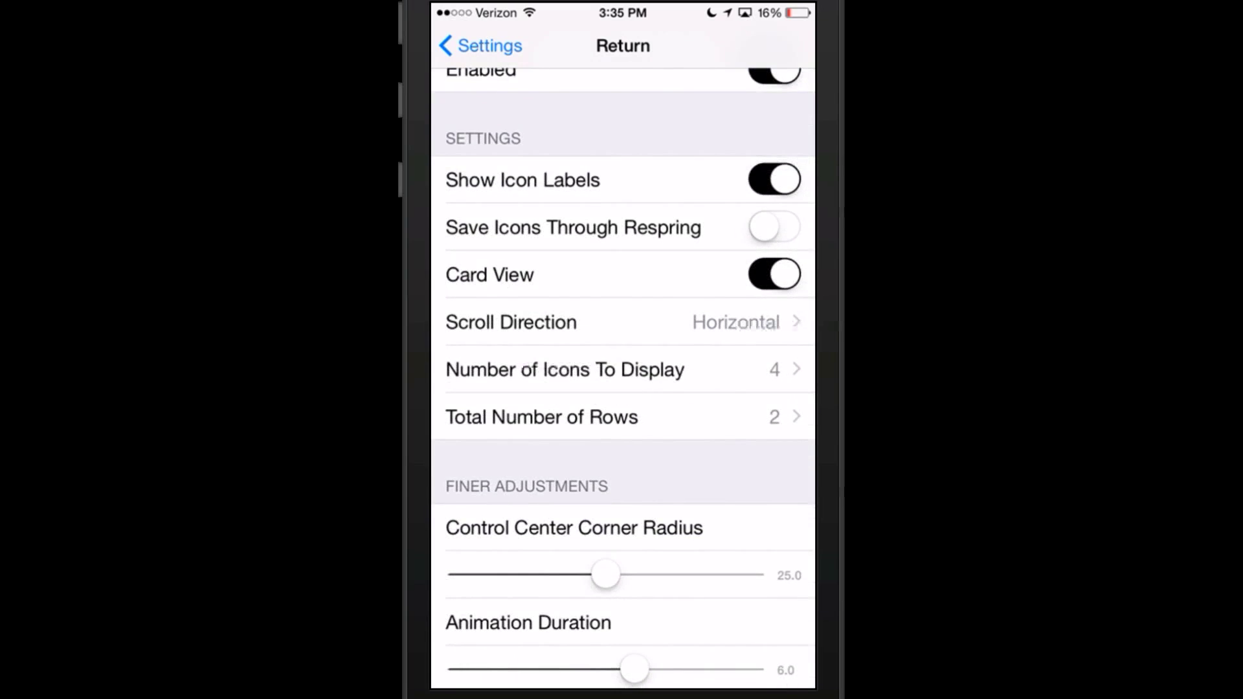
Check the Return Scroll Direction and Total Number of Rows choices
{"action": "left_click", "coordinate": [622, 321]}
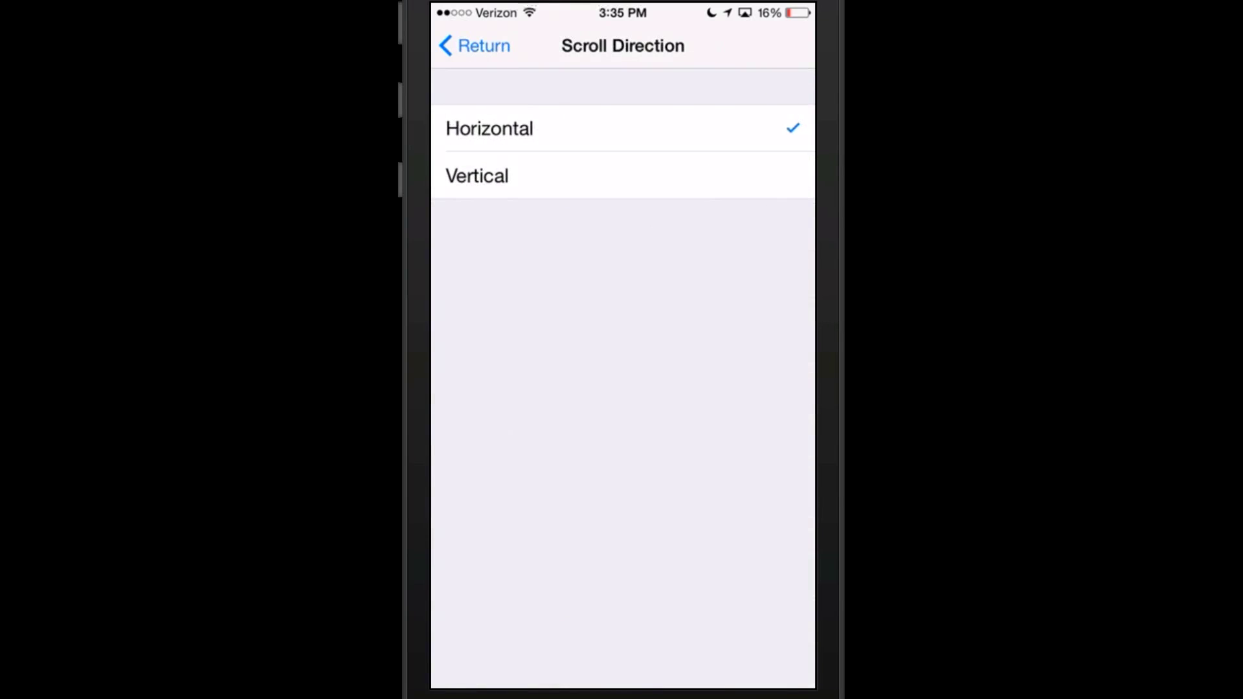
{"action": "left_click", "coordinate": [476, 46]}
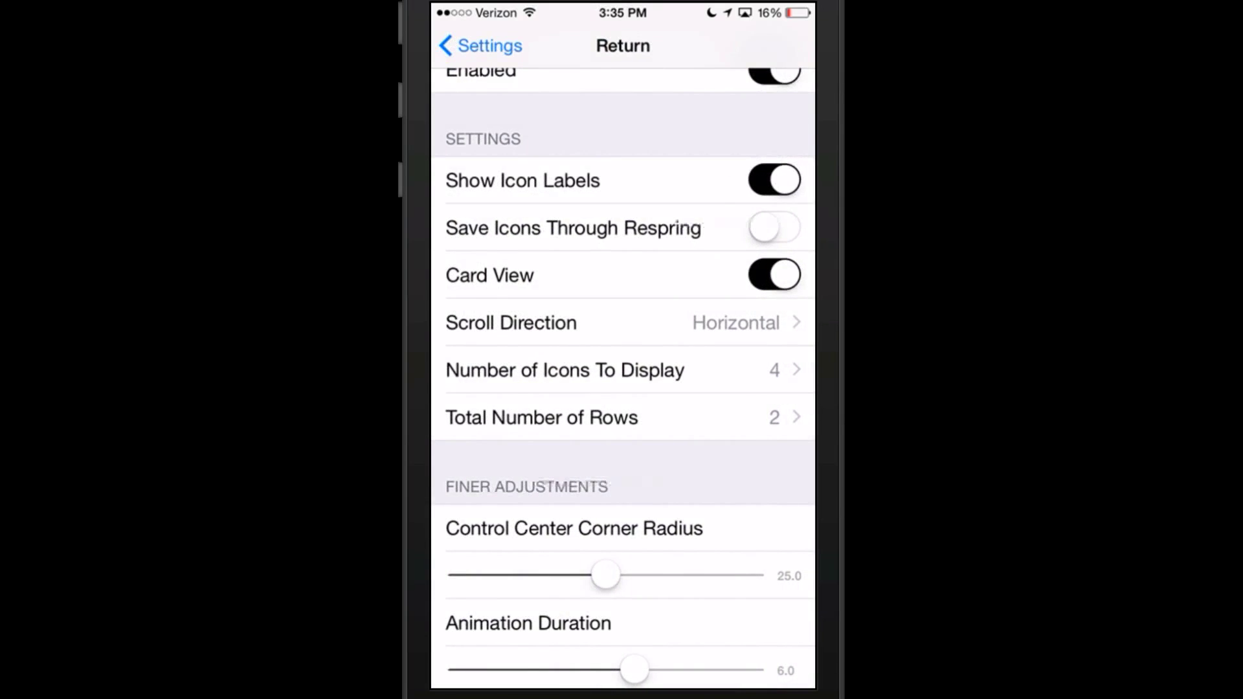
{"action": "left_click", "coordinate": [622, 417]}
{"action": "left_click", "coordinate": [476, 45]}
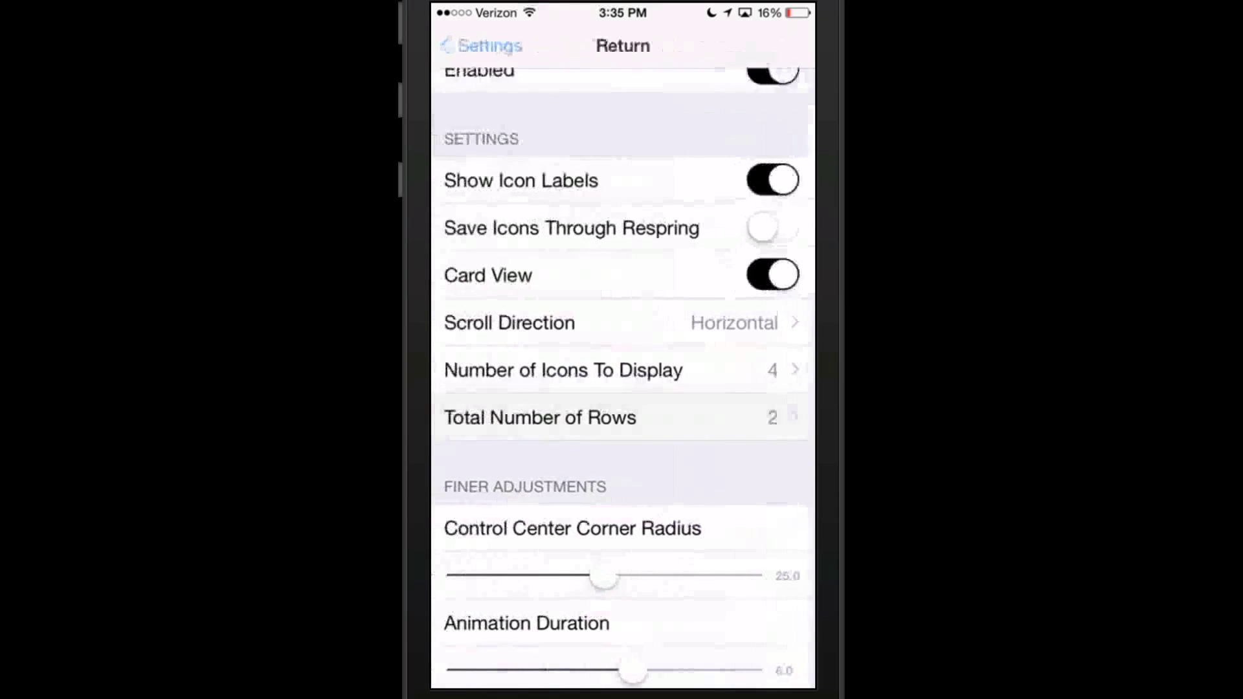
Slide the Return Animation Duration up to 10.0
{"action": "left_click", "coordinate": [622, 432]}
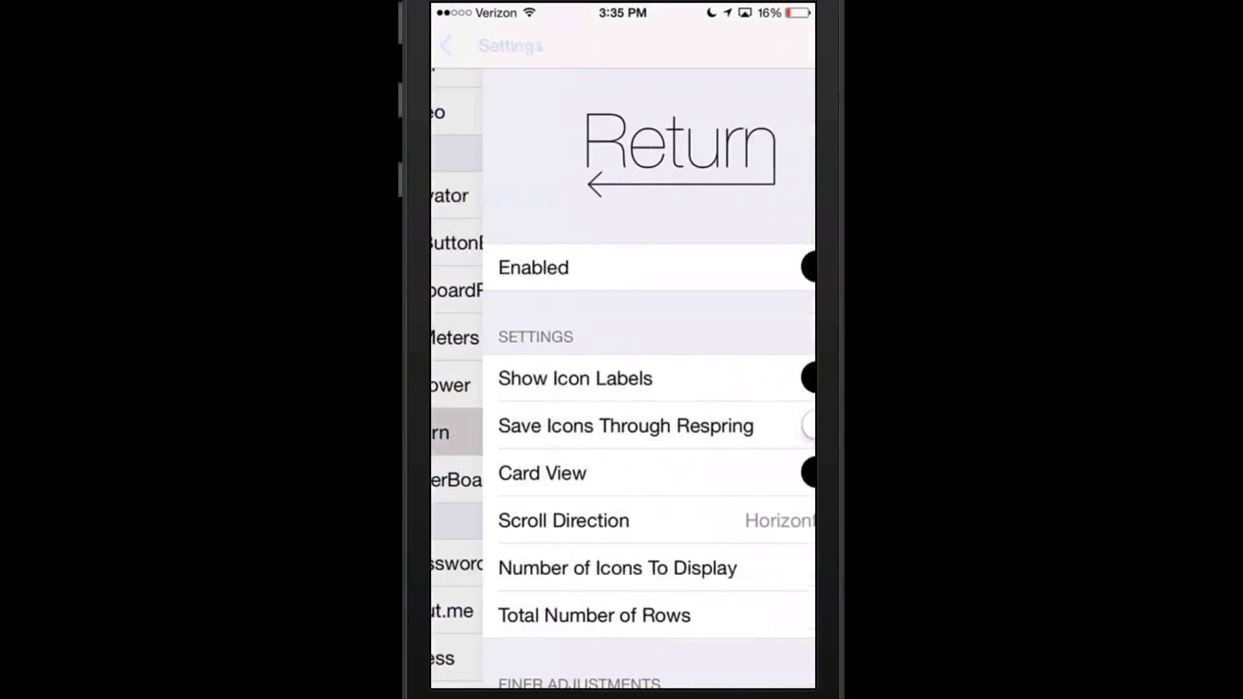
{"action": "scroll", "coordinate": [622, 389], "scroll_direction": "down", "scroll_amount": 5}
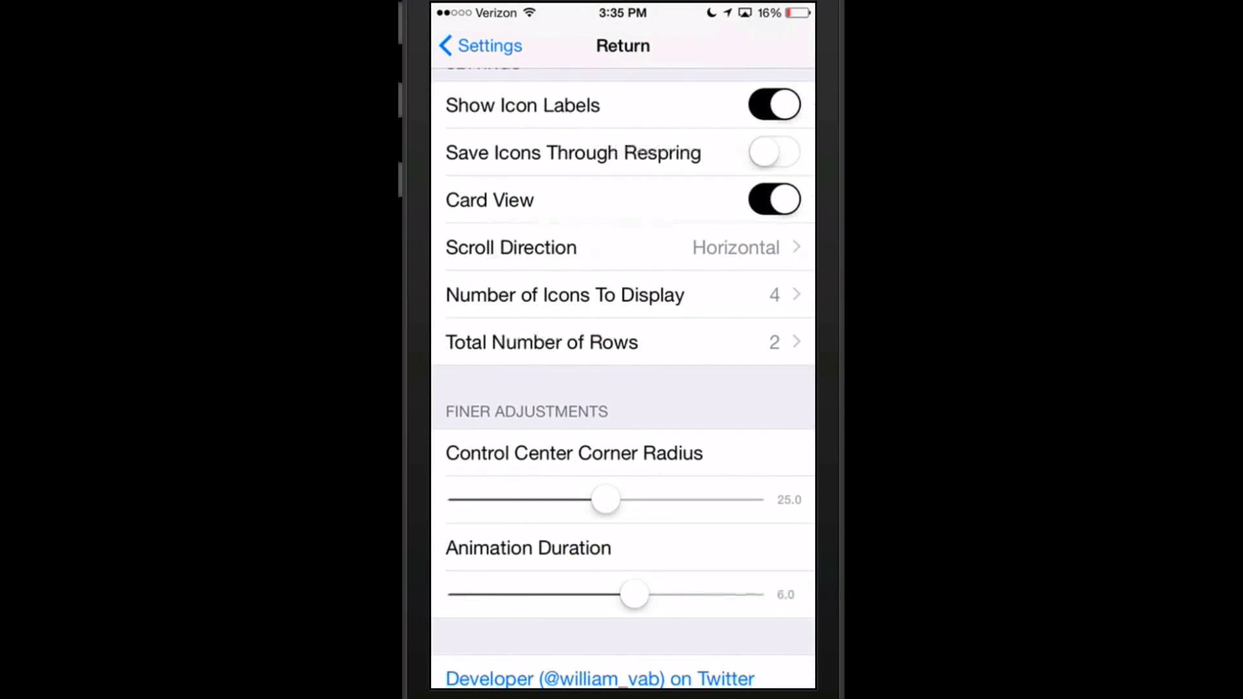
{"action": "scroll", "coordinate": [622, 388], "scroll_direction": "down", "scroll_amount": 3}
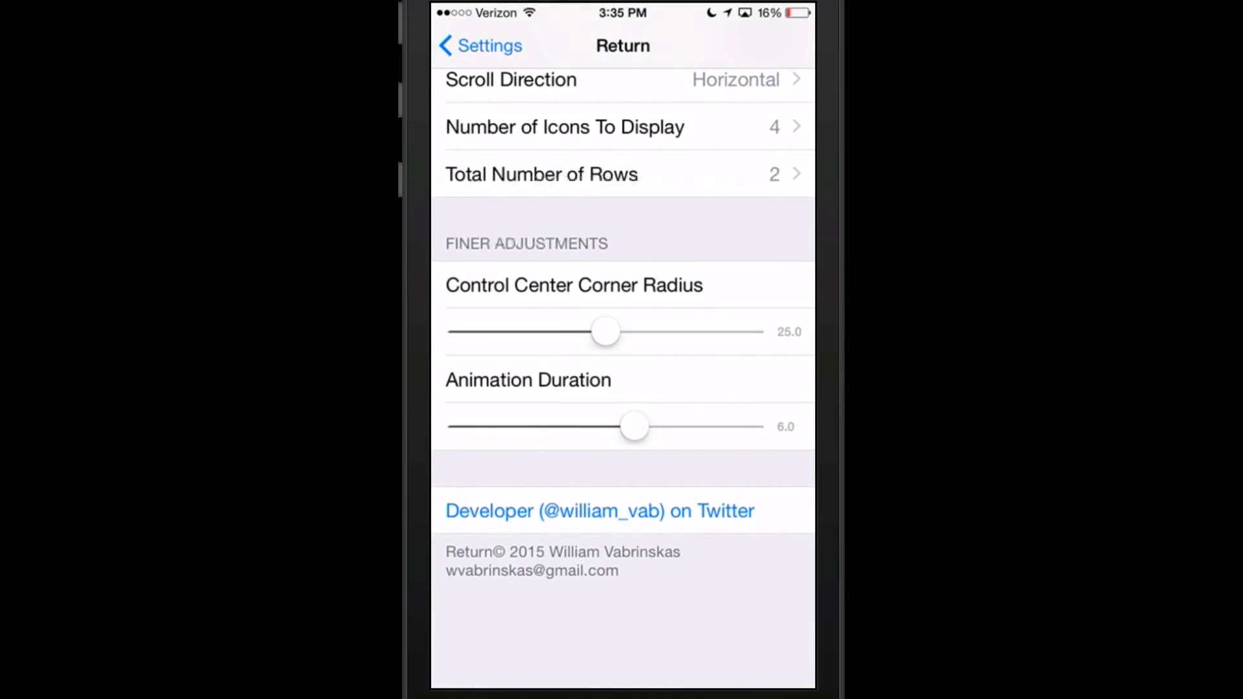
{"action": "left_click_drag", "start_coordinate": [634, 427], "coordinate": [746, 427]}
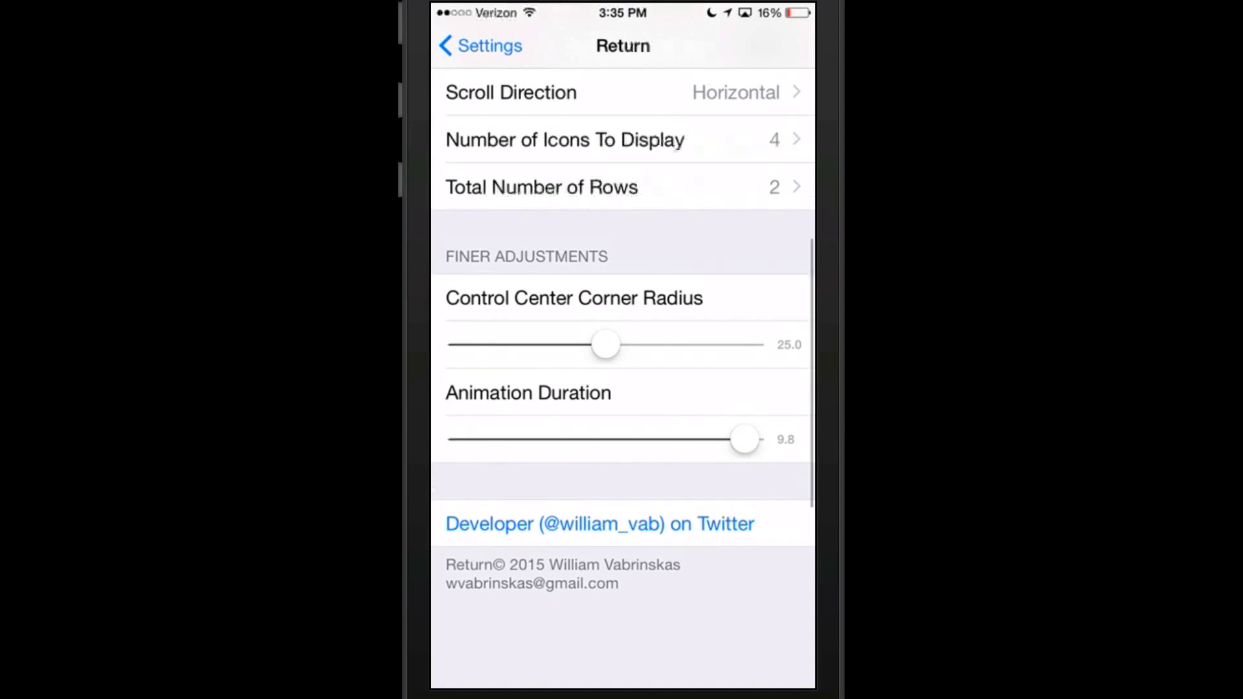
{"action": "left_click_drag", "start_coordinate": [744, 439], "coordinate": [752, 439]}
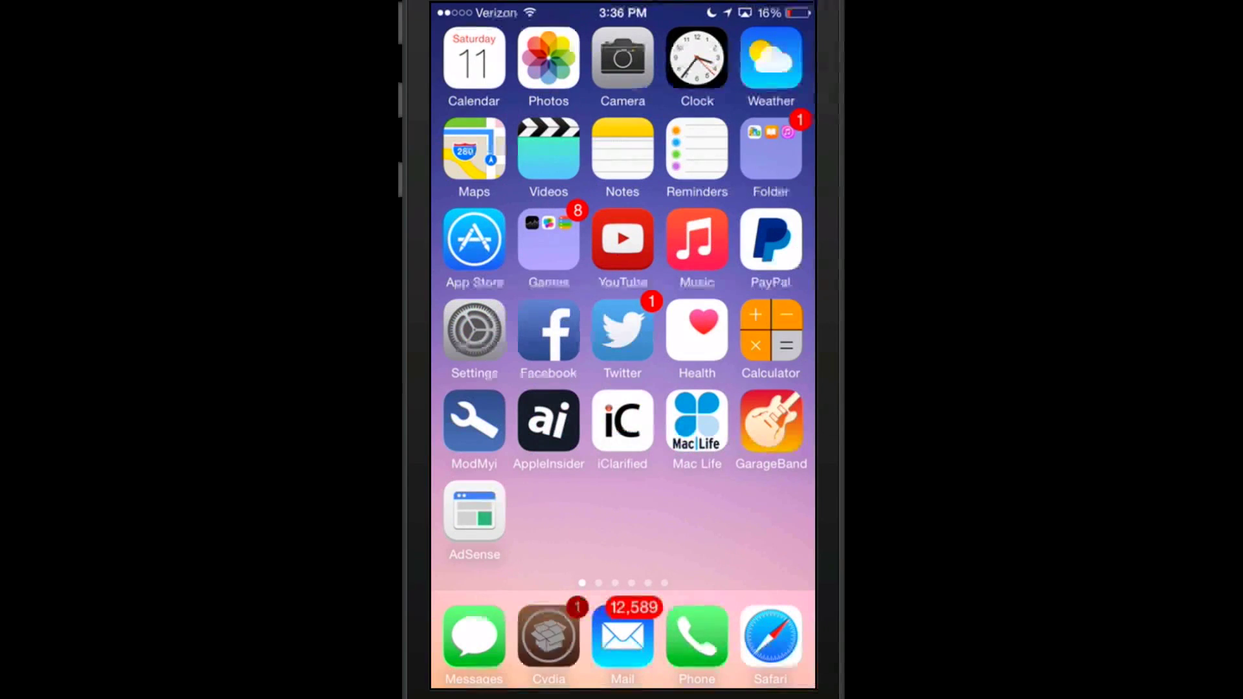
Review the Return package's Cydia details up to version 1.1, then return home
{"action": "left_click", "coordinate": [547, 637]}
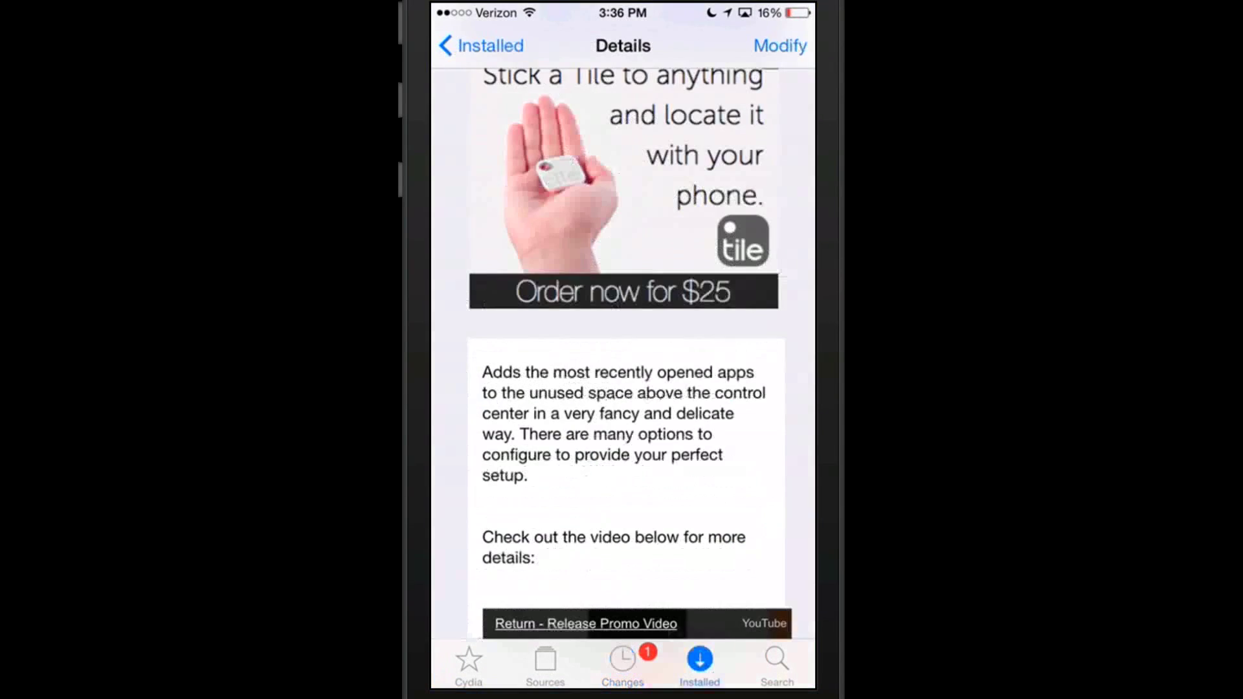
{"action": "scroll", "coordinate": [623, 388], "scroll_direction": "up", "scroll_amount": 5}
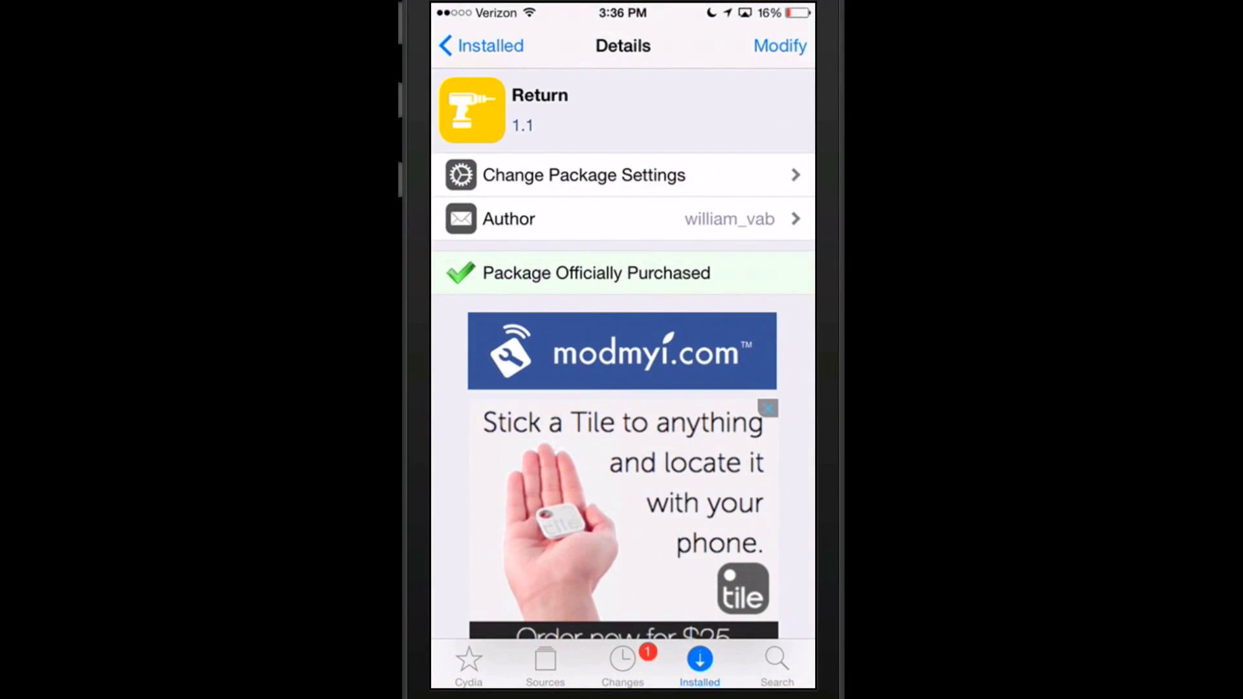
{"action": "scroll", "coordinate": [622, 389], "scroll_direction": "down", "scroll_amount": 5}
{"action": "scroll", "coordinate": [622, 388], "scroll_direction": "down", "scroll_amount": 5}
{"action": "scroll", "coordinate": [622, 389], "scroll_direction": "down", "scroll_amount": 5}
{"action": "scroll", "coordinate": [622, 389], "scroll_direction": "down", "scroll_amount": 3}
{"action": "scroll", "coordinate": [622, 389], "scroll_direction": "down", "scroll_amount": 3}
{"action": "scroll", "coordinate": [623, 389], "scroll_direction": "down", "scroll_amount": 5}
{"action": "scroll", "coordinate": [623, 388], "scroll_direction": "down", "scroll_amount": 2}
{"action": "scroll", "coordinate": [622, 388], "scroll_direction": "down", "scroll_amount": 2}
{"action": "scroll", "coordinate": [622, 389], "scroll_direction": "up", "scroll_amount": 3}
{"action": "scroll", "coordinate": [622, 389], "scroll_direction": "up", "scroll_amount": 5}
{"action": "scroll", "coordinate": [622, 389], "scroll_direction": "up", "scroll_amount": 5}
{"action": "scroll", "coordinate": [623, 389], "scroll_direction": "up", "scroll_amount": 3}
{"action": "scroll", "coordinate": [622, 389], "scroll_direction": "up", "scroll_amount": 2}
{"action": "key", "text": "super"}
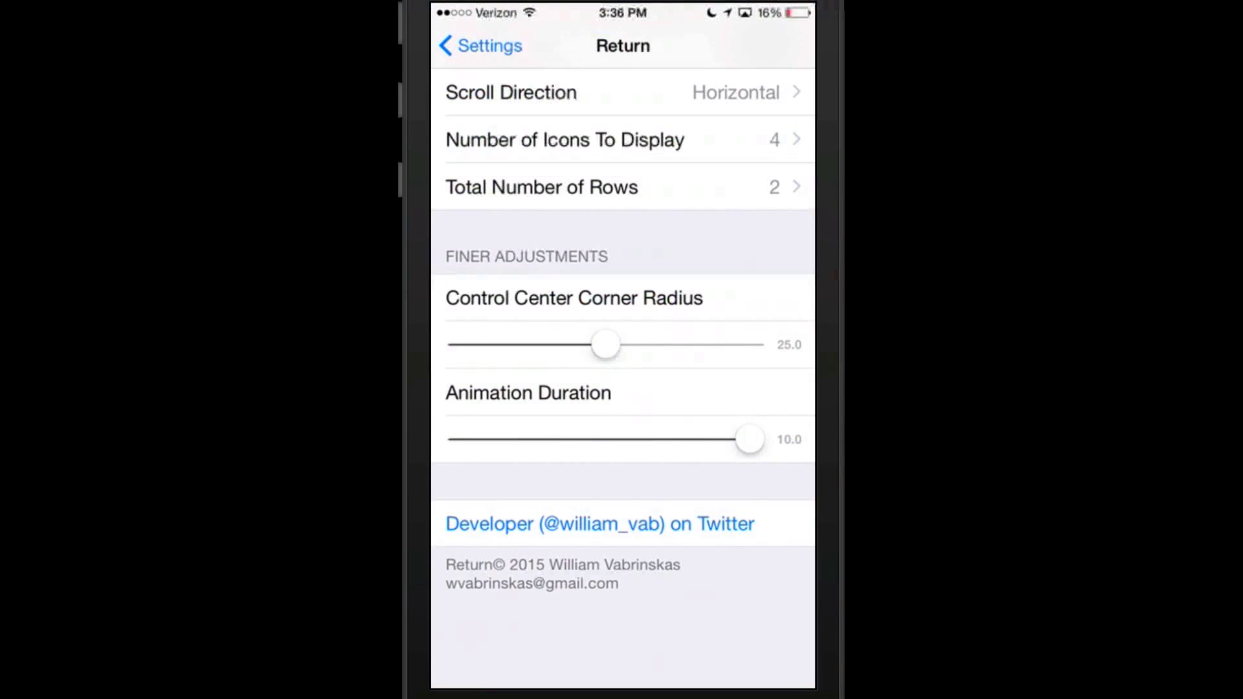
Open the CCButtonBorder Theming options and preview bordered buttons in Control Center
{"action": "left_click", "coordinate": [486, 46]}
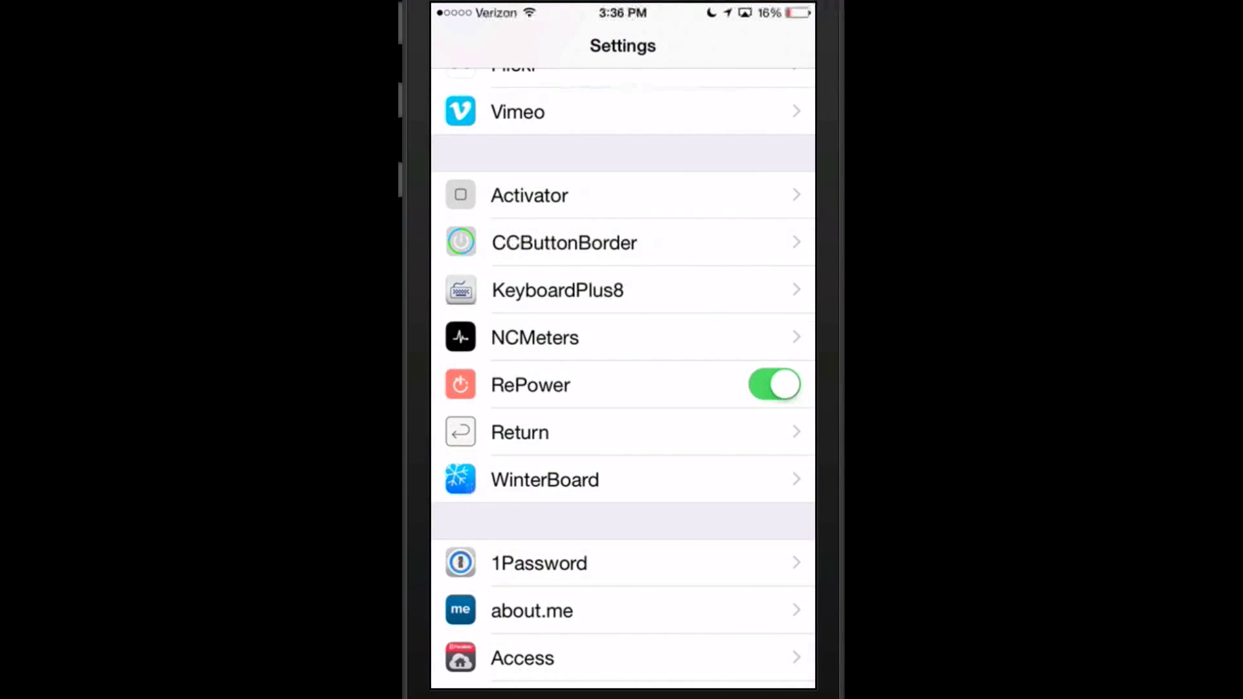
{"action": "left_click", "coordinate": [622, 242]}
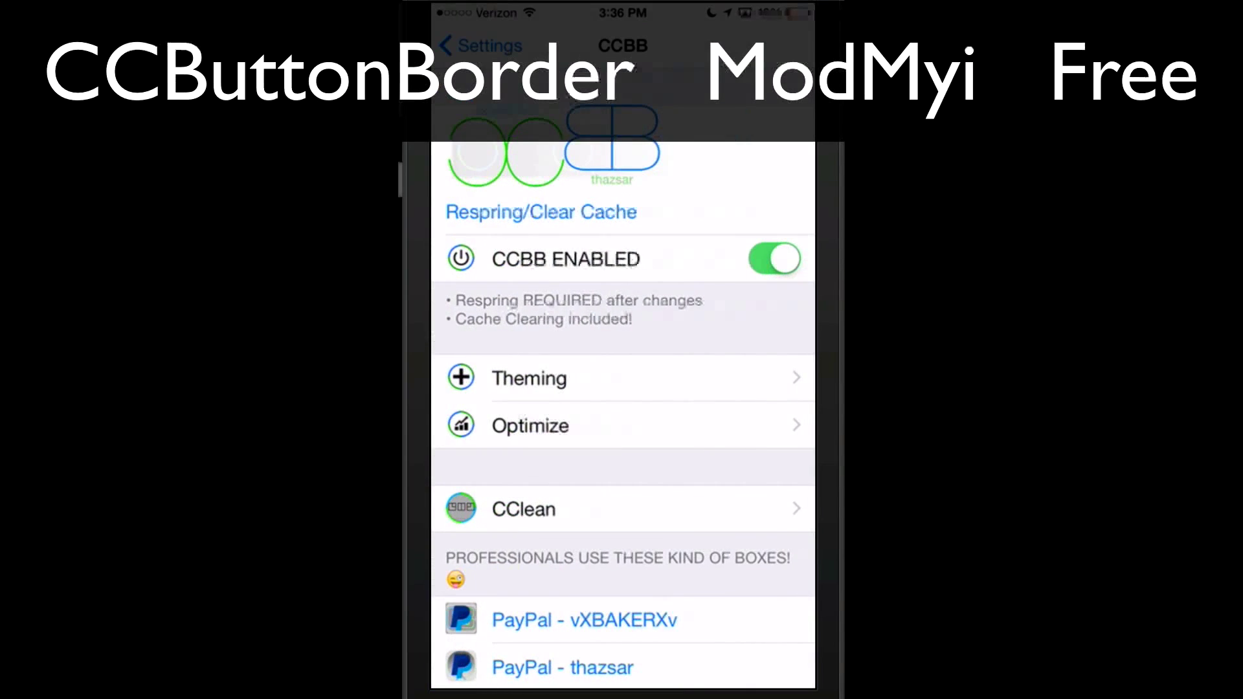
{"action": "left_click", "coordinate": [622, 379]}
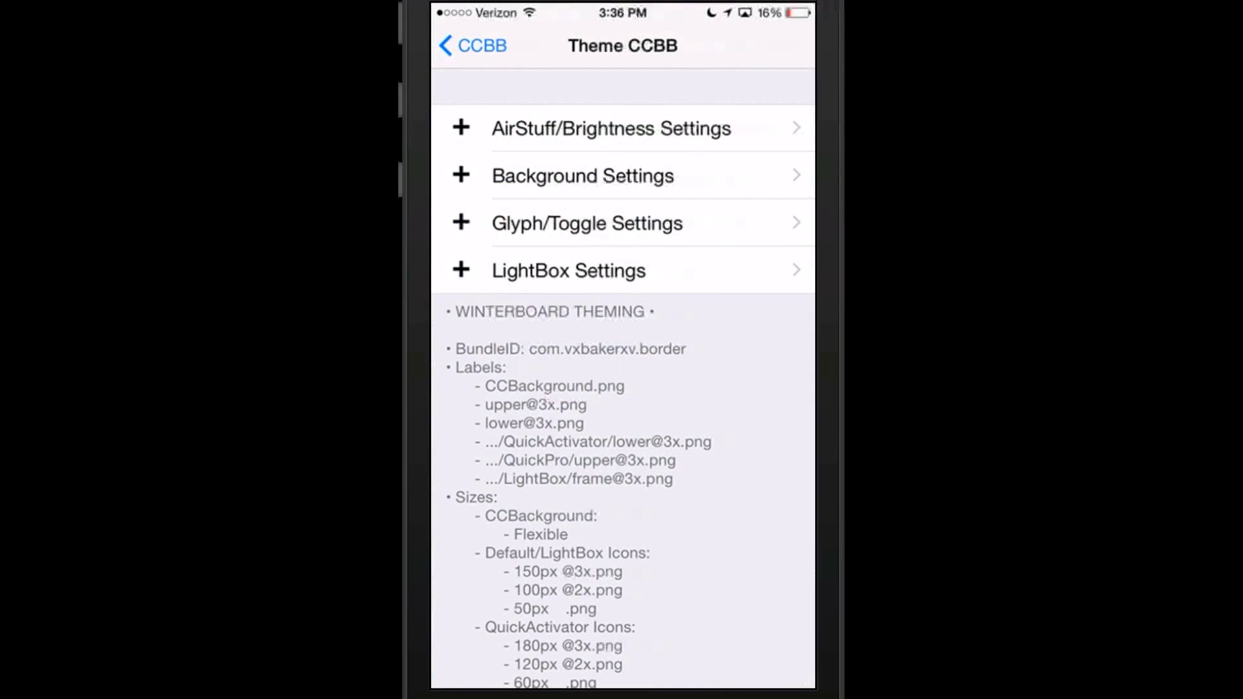
{"action": "left_click_drag", "start_coordinate": [622, 685], "coordinate": [622, 388]}
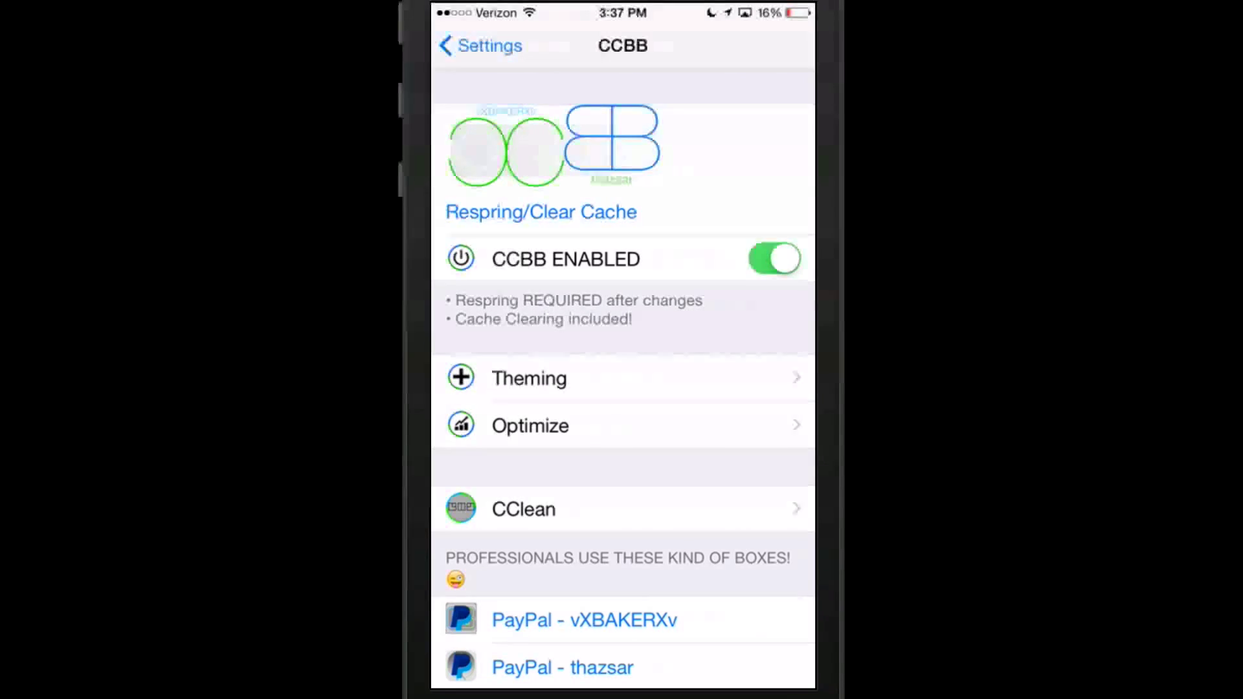
Browse CClean options, preview and dismiss Control Center, then back out to Settings
{"action": "left_click", "coordinate": [622, 509]}
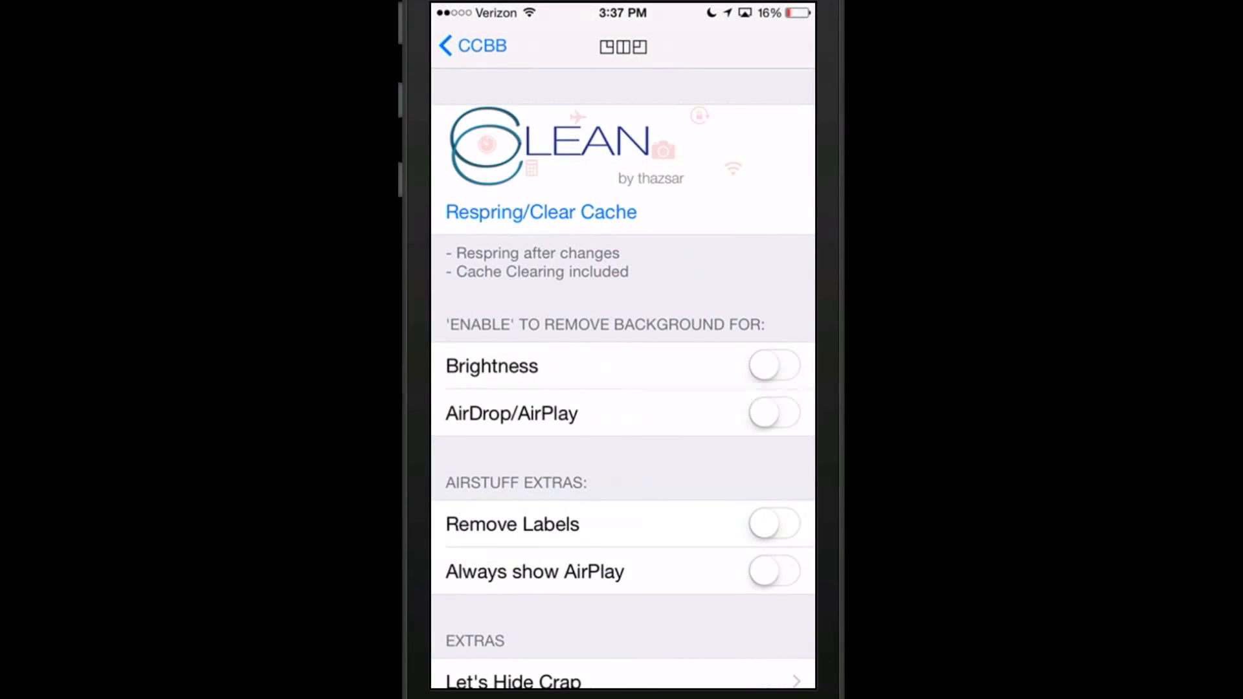
{"action": "scroll", "coordinate": [621, 389], "scroll_direction": "down", "scroll_amount": 4}
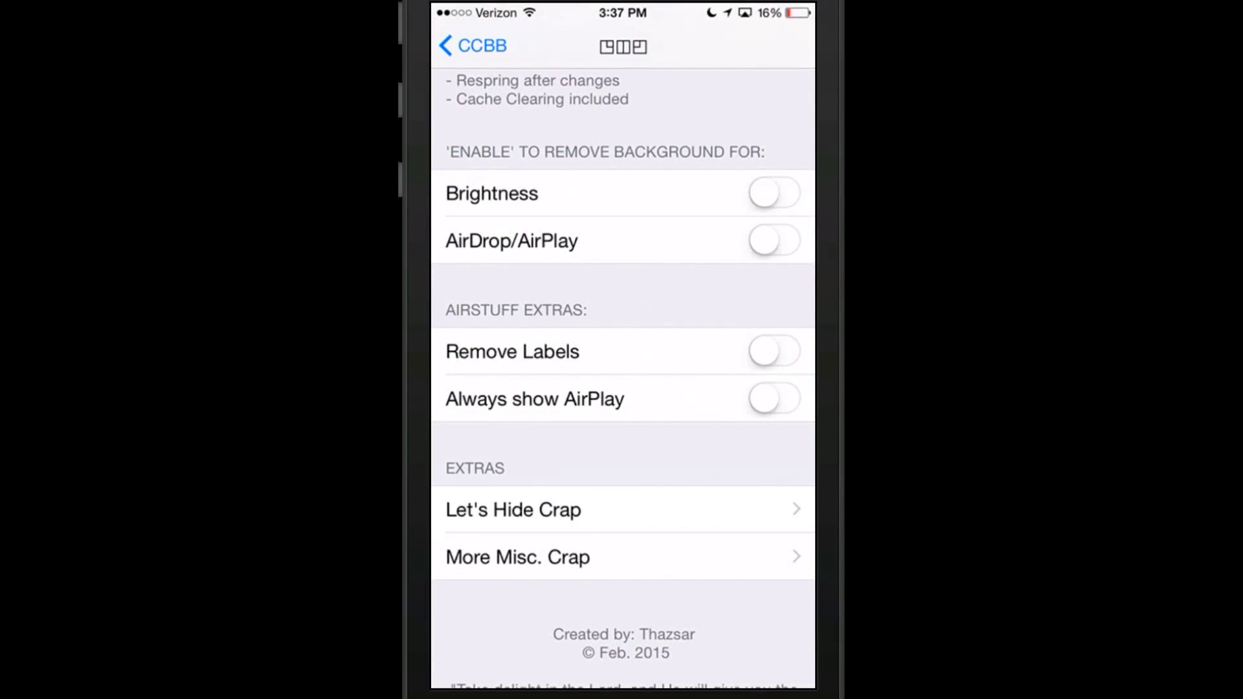
{"action": "left_click_drag", "start_coordinate": [622, 685], "coordinate": [622, 389]}
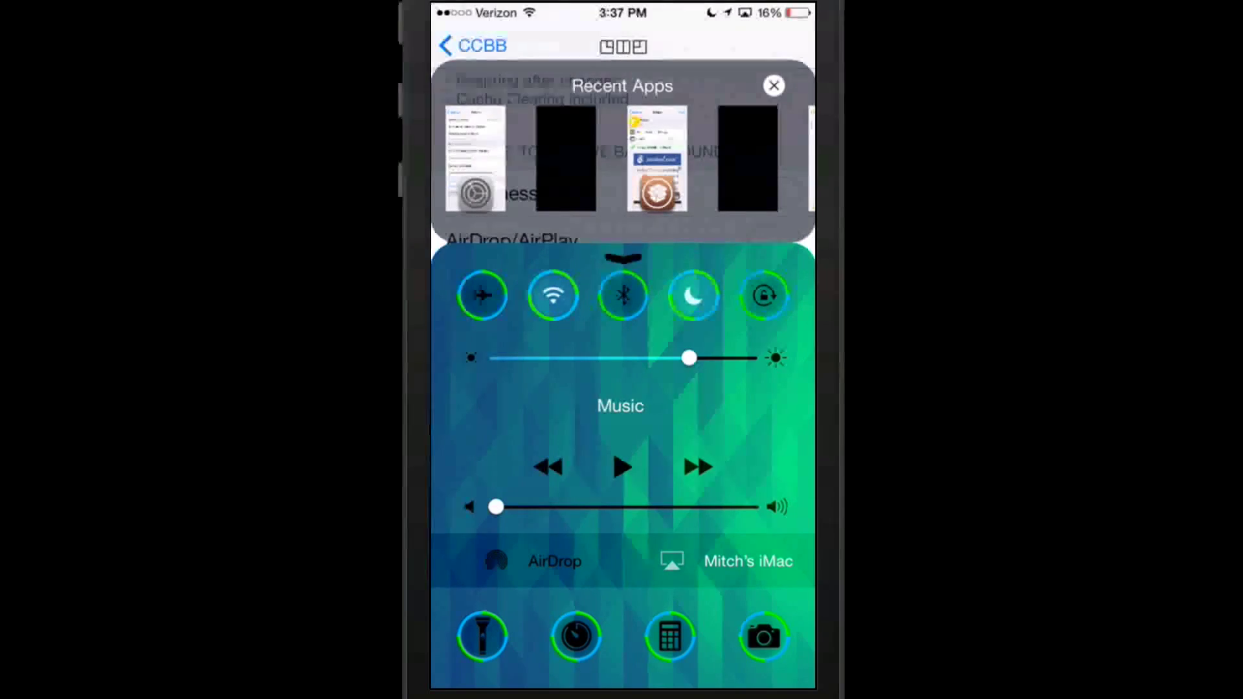
{"action": "left_click_drag", "start_coordinate": [622, 258], "coordinate": [622, 631]}
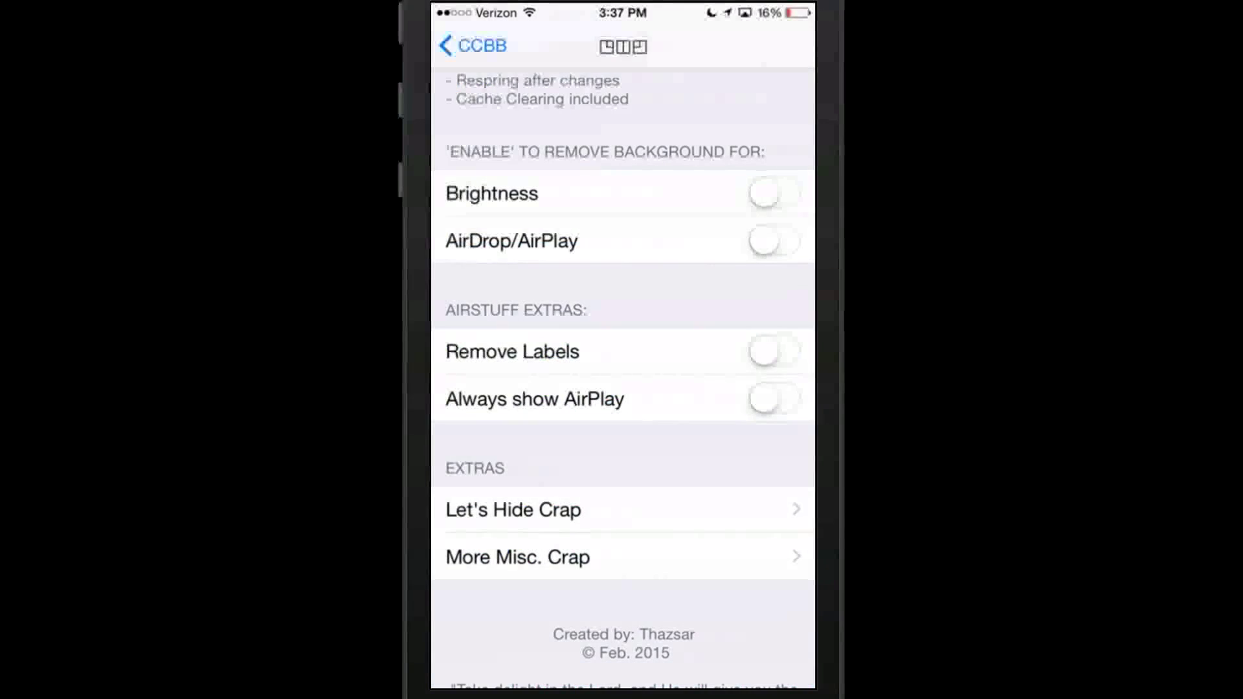
{"action": "scroll", "coordinate": [622, 388], "scroll_direction": "down", "scroll_amount": 3}
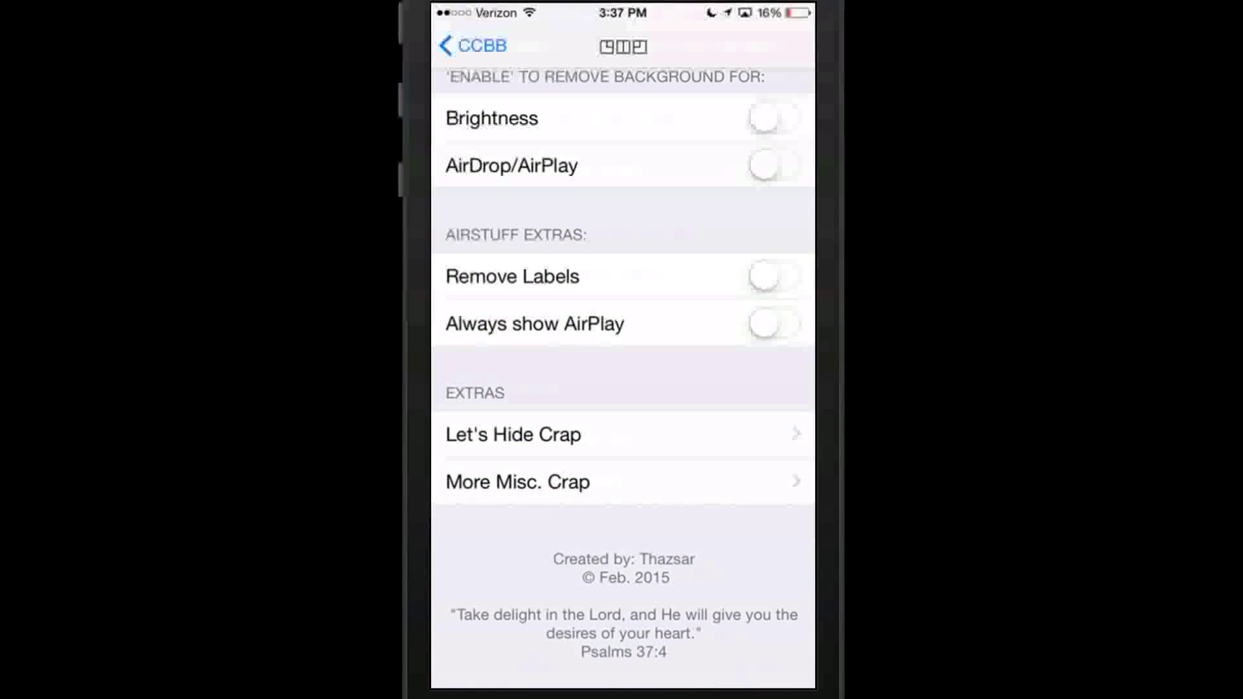
{"action": "left_click", "coordinate": [476, 45]}
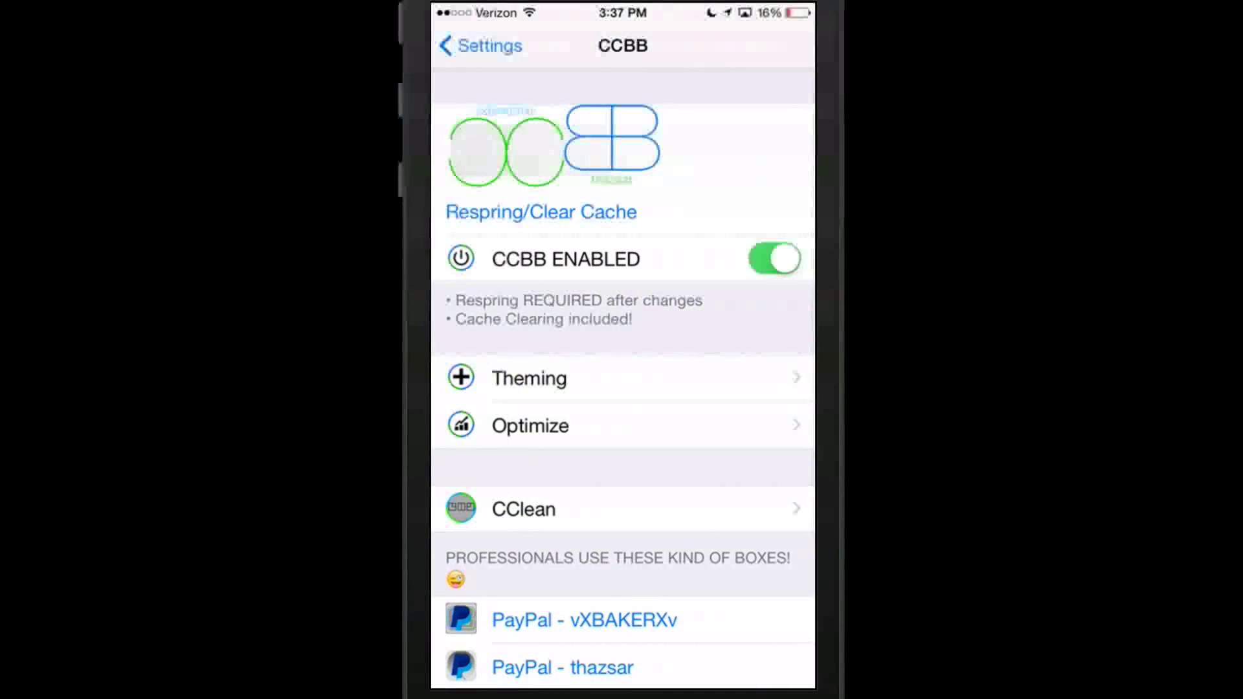
{"action": "left_click", "coordinate": [480, 45]}
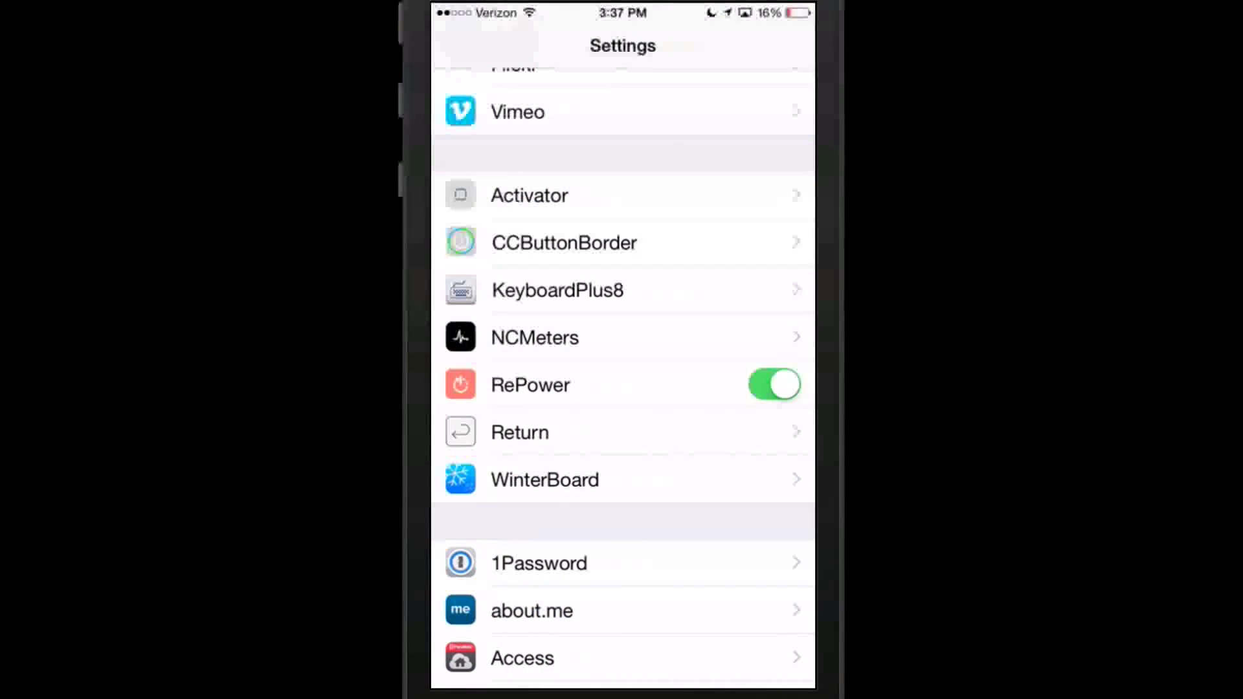
Open NCMeters and view its Select Meters list of five enabled meters
{"action": "left_click", "coordinate": [623, 337]}
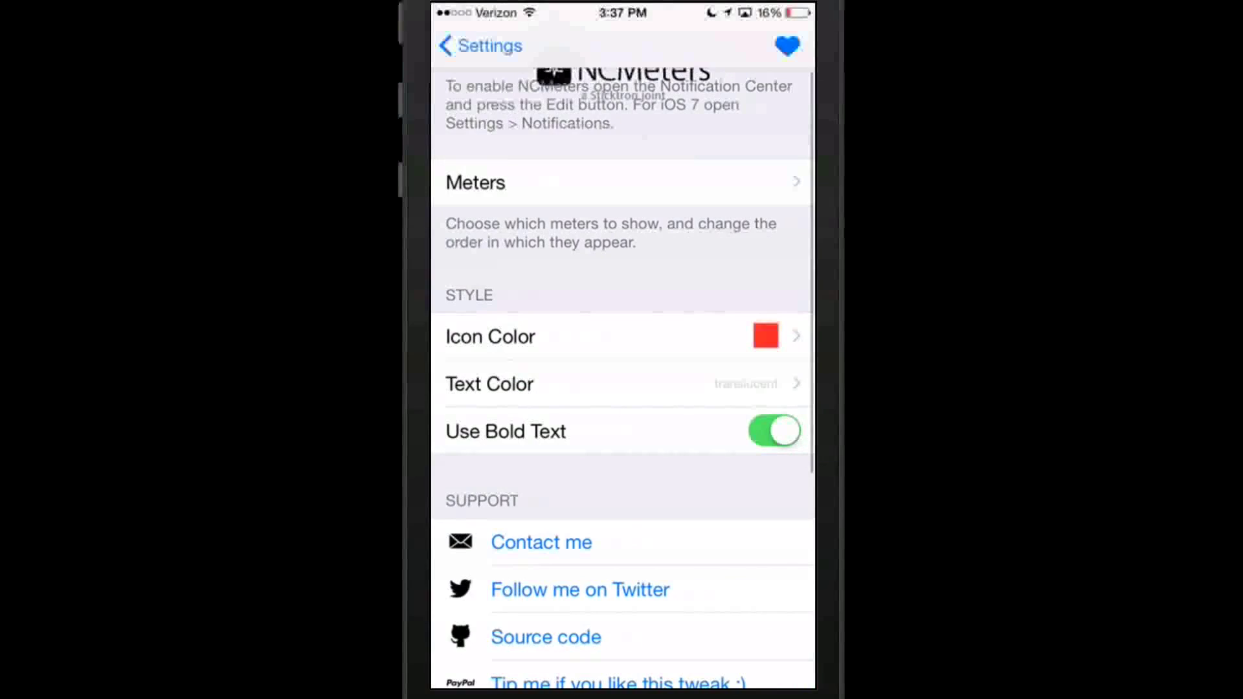
{"action": "scroll", "coordinate": [622, 389], "scroll_direction": "down", "scroll_amount": 2}
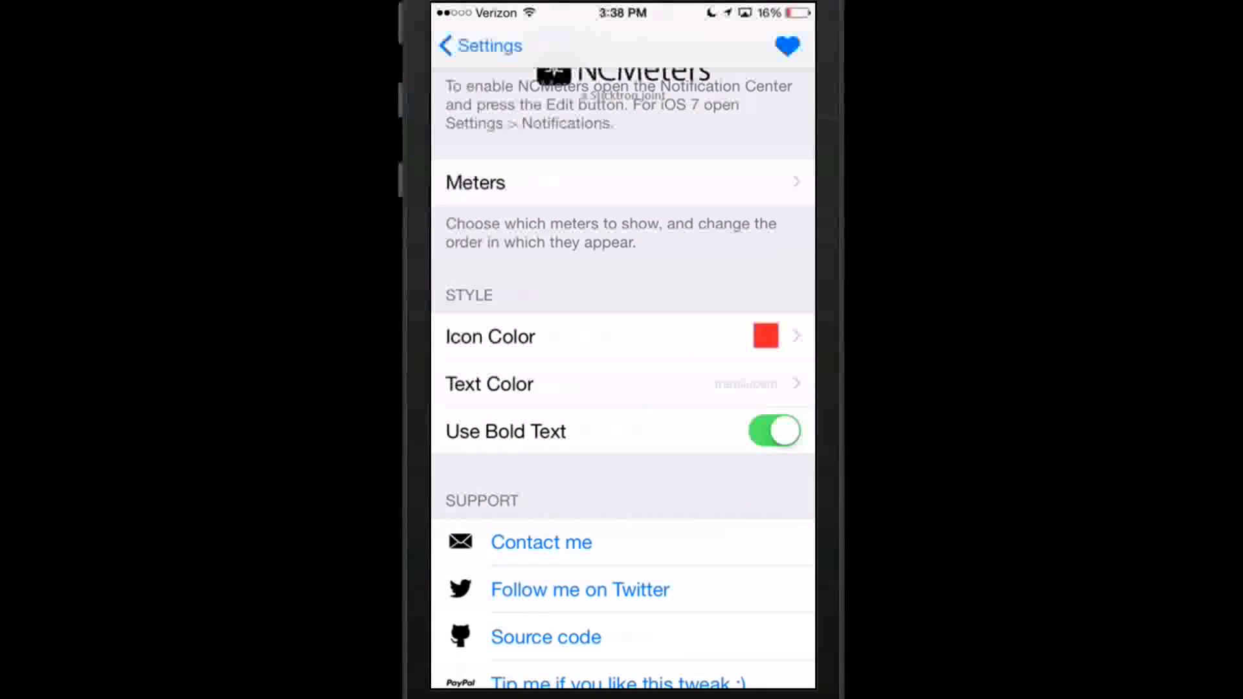
{"action": "left_click", "coordinate": [622, 183]}
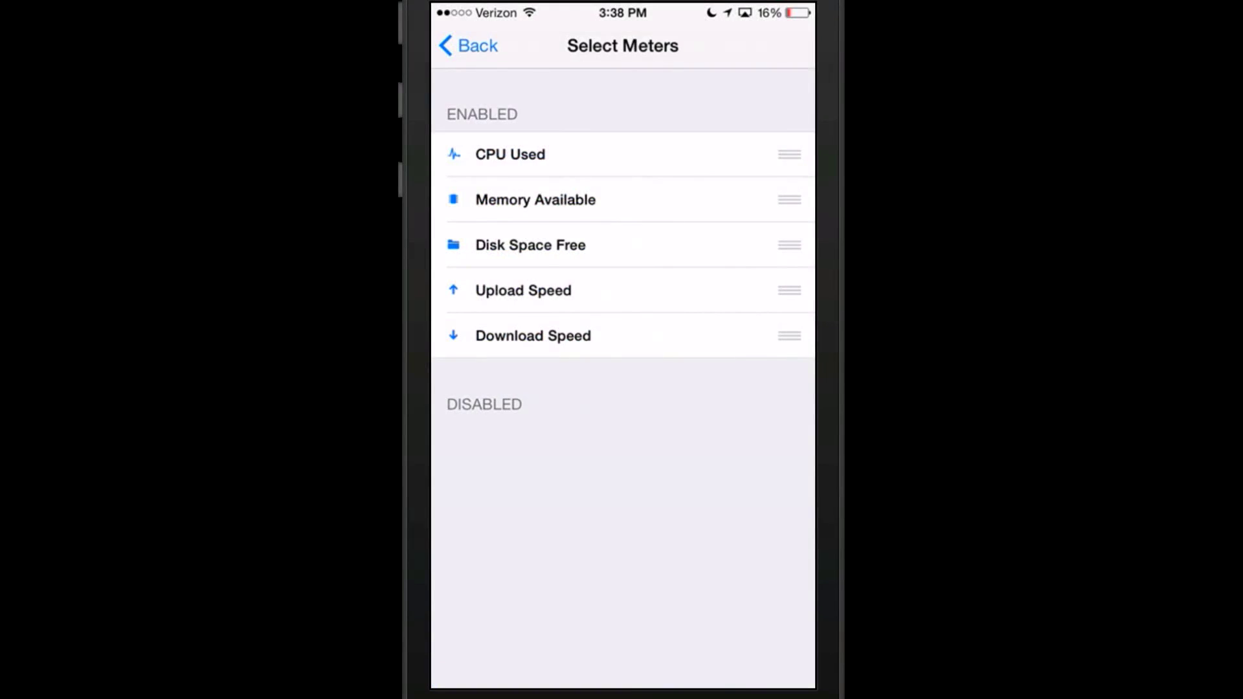
{"action": "left_click", "coordinate": [469, 46]}
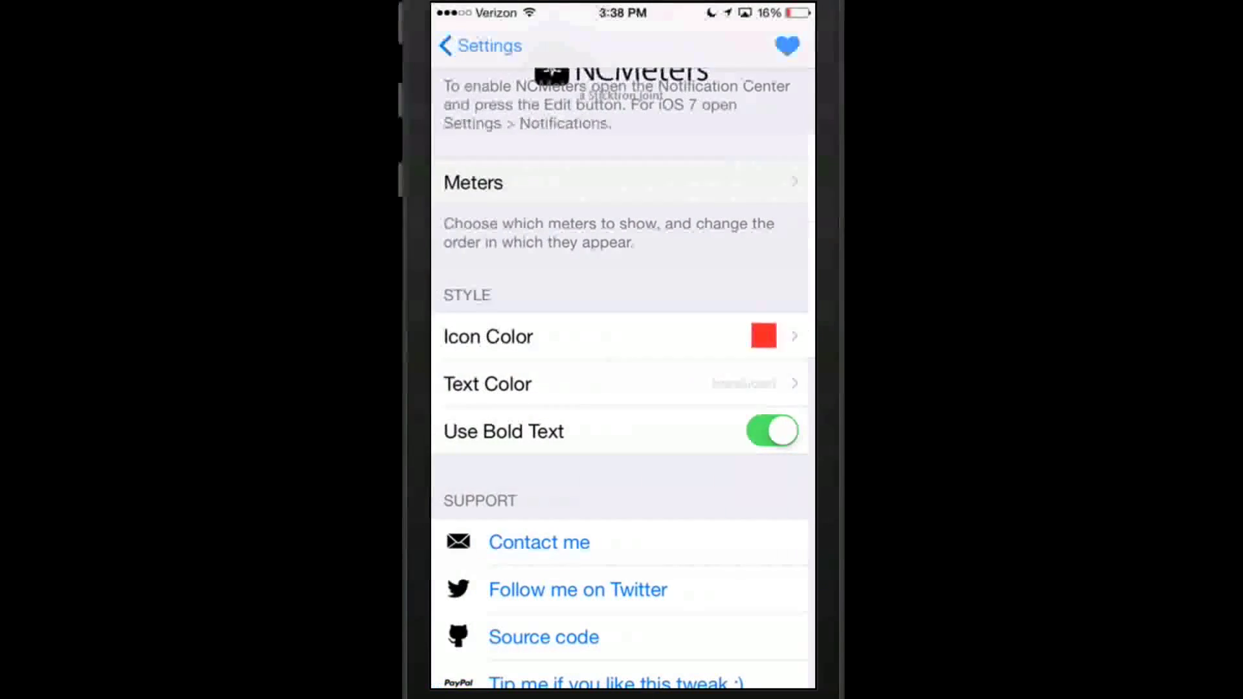
Pull down Notification Center to show NCMeters CPU, memory, disk, upload and download readings
{"action": "left_click_drag", "start_coordinate": [622, 4], "coordinate": [622, 583]}
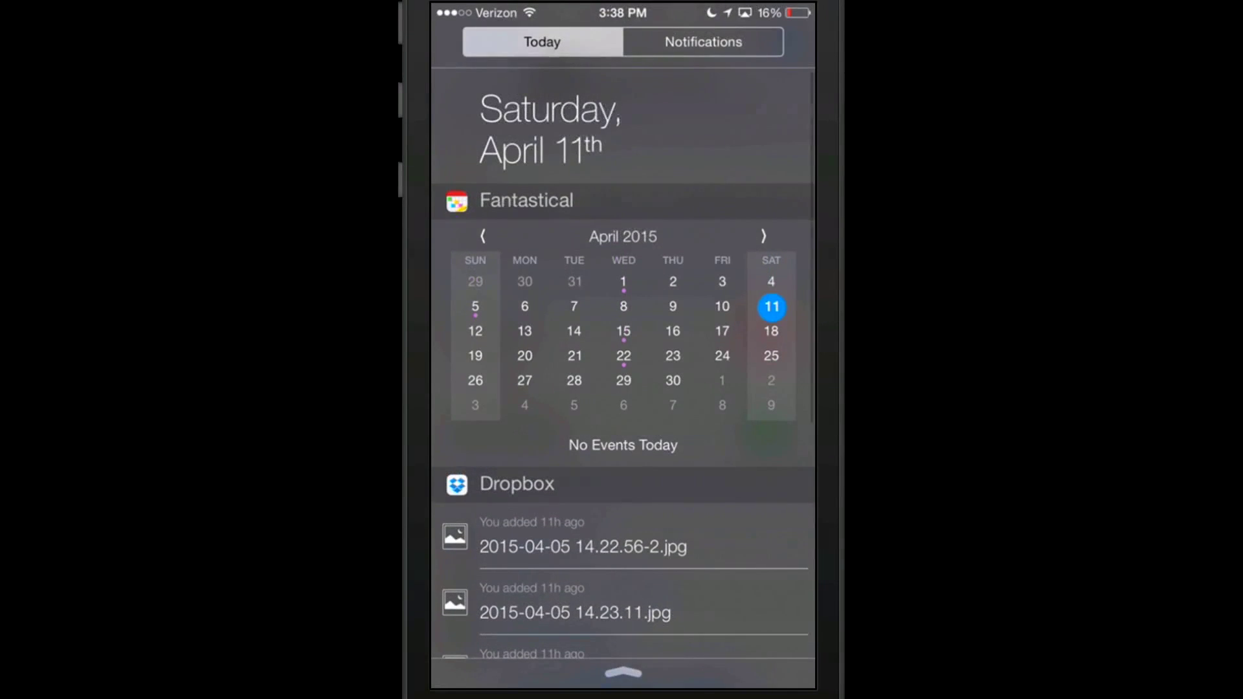
{"action": "scroll", "coordinate": [622, 389], "scroll_direction": "down", "scroll_amount": 8}
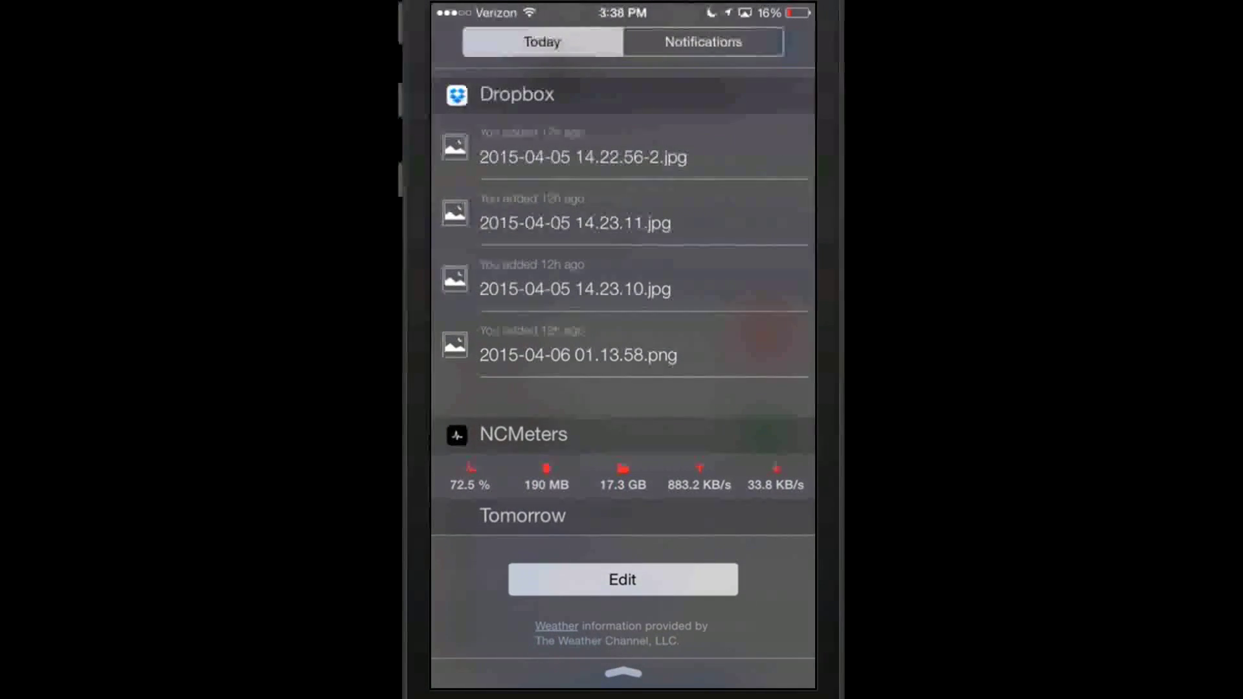